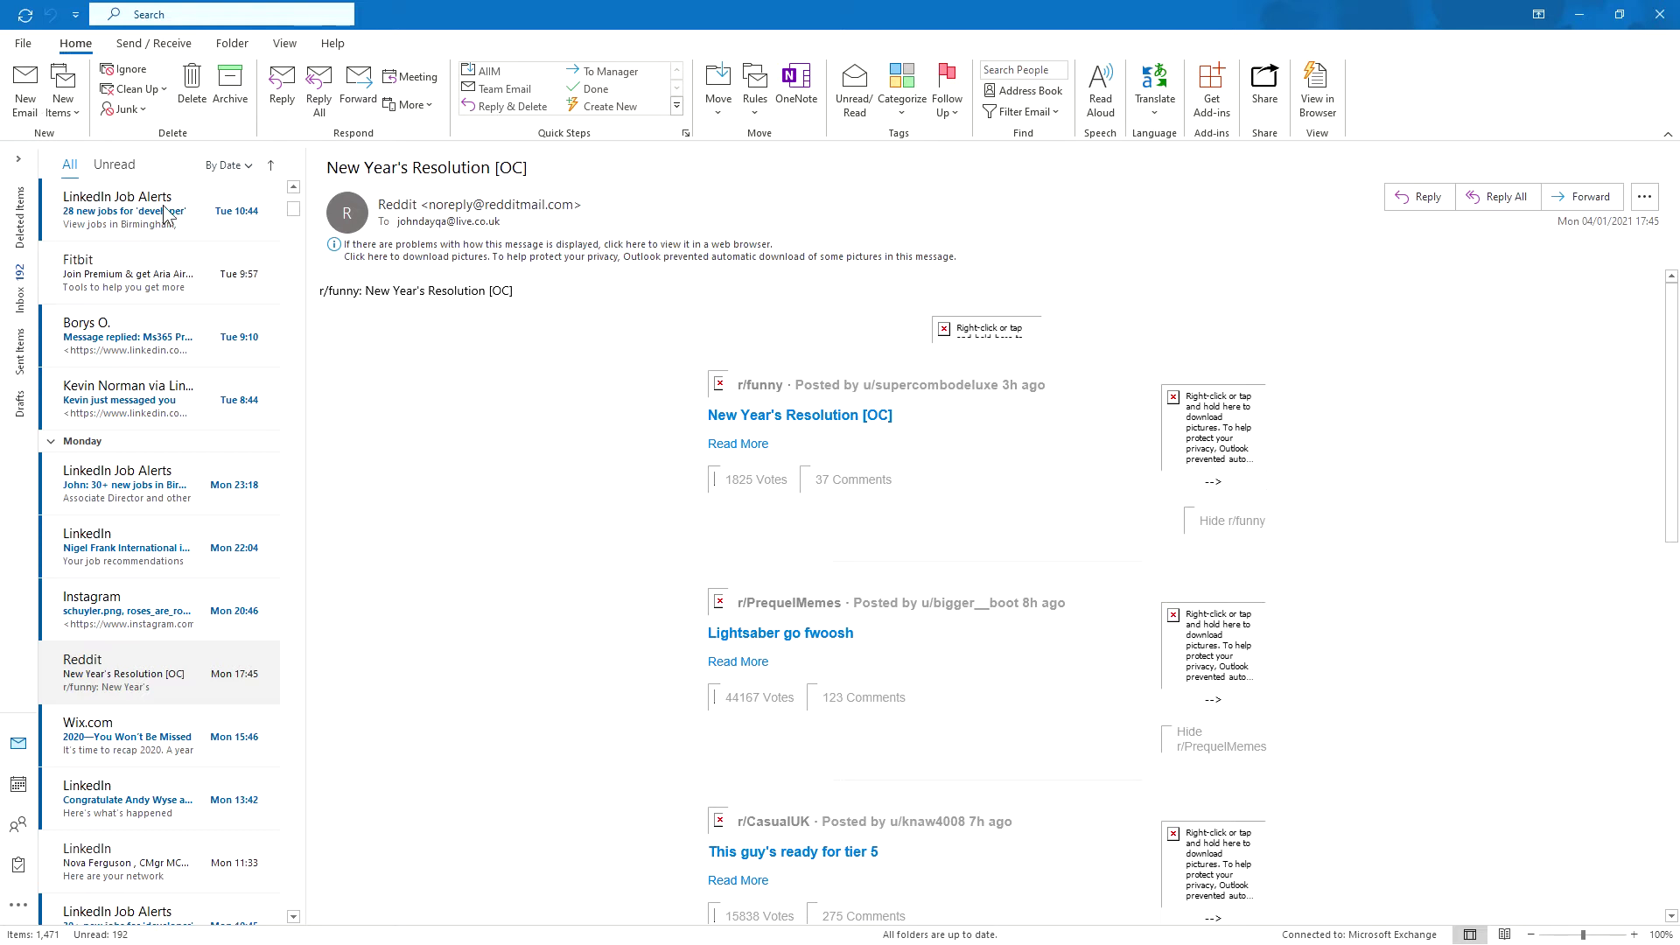
Open the Fitbit 'Join Premium & get Aria Air £30 off' email and view its online version in the browser
left_click(131, 271)
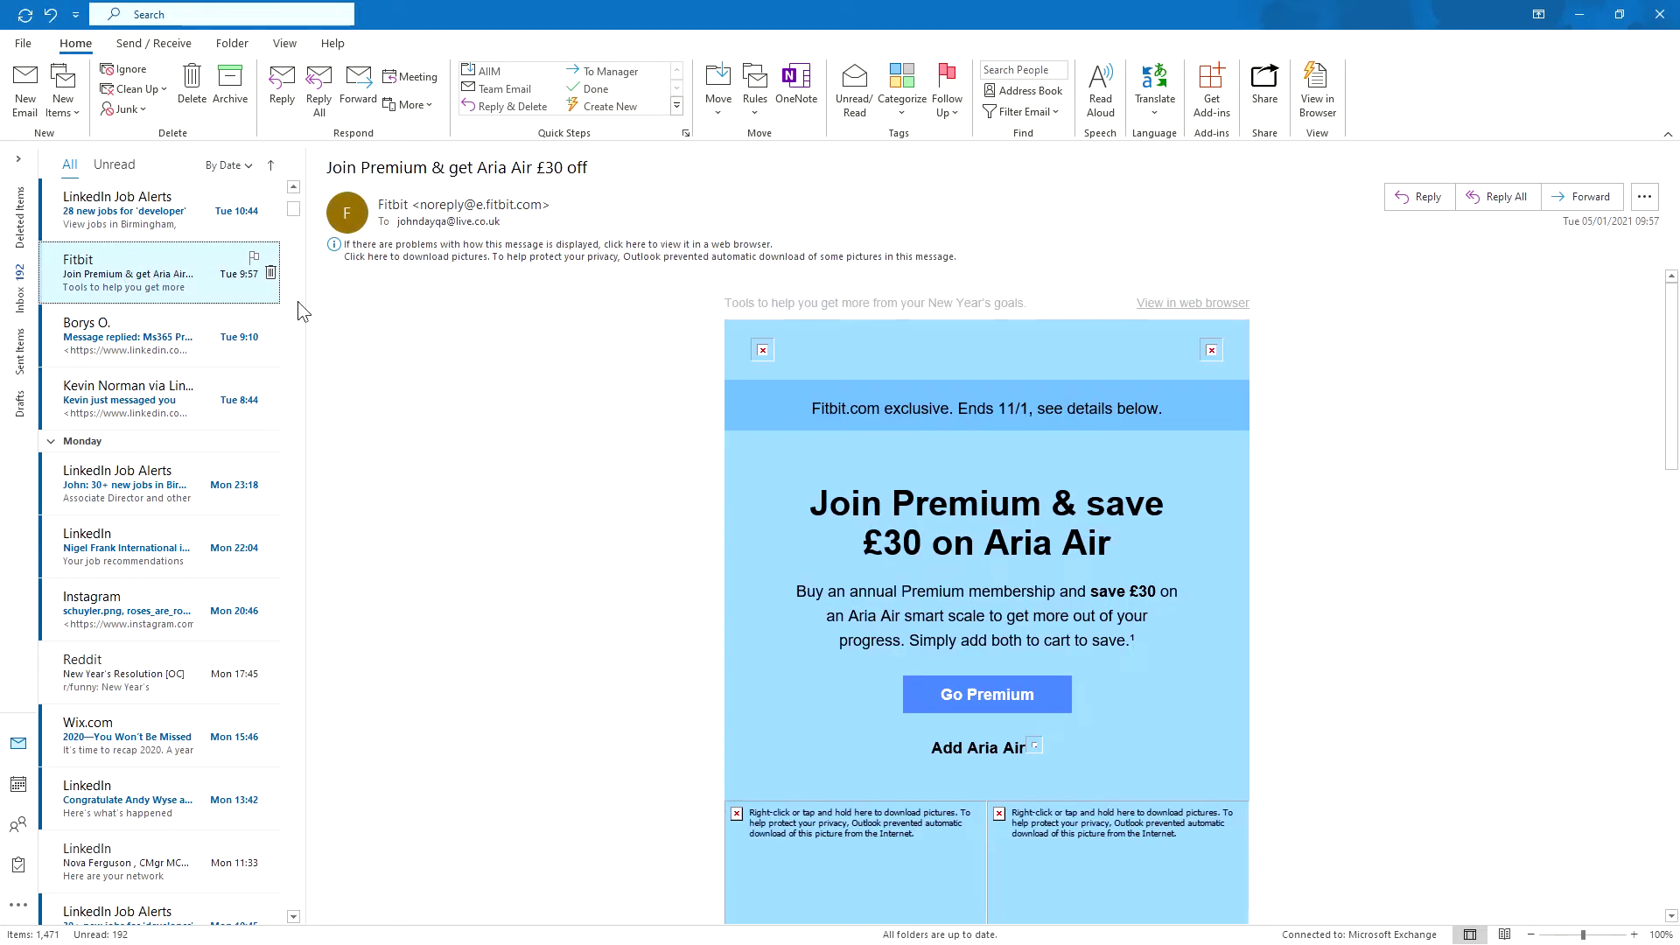
left_click(1184, 307)
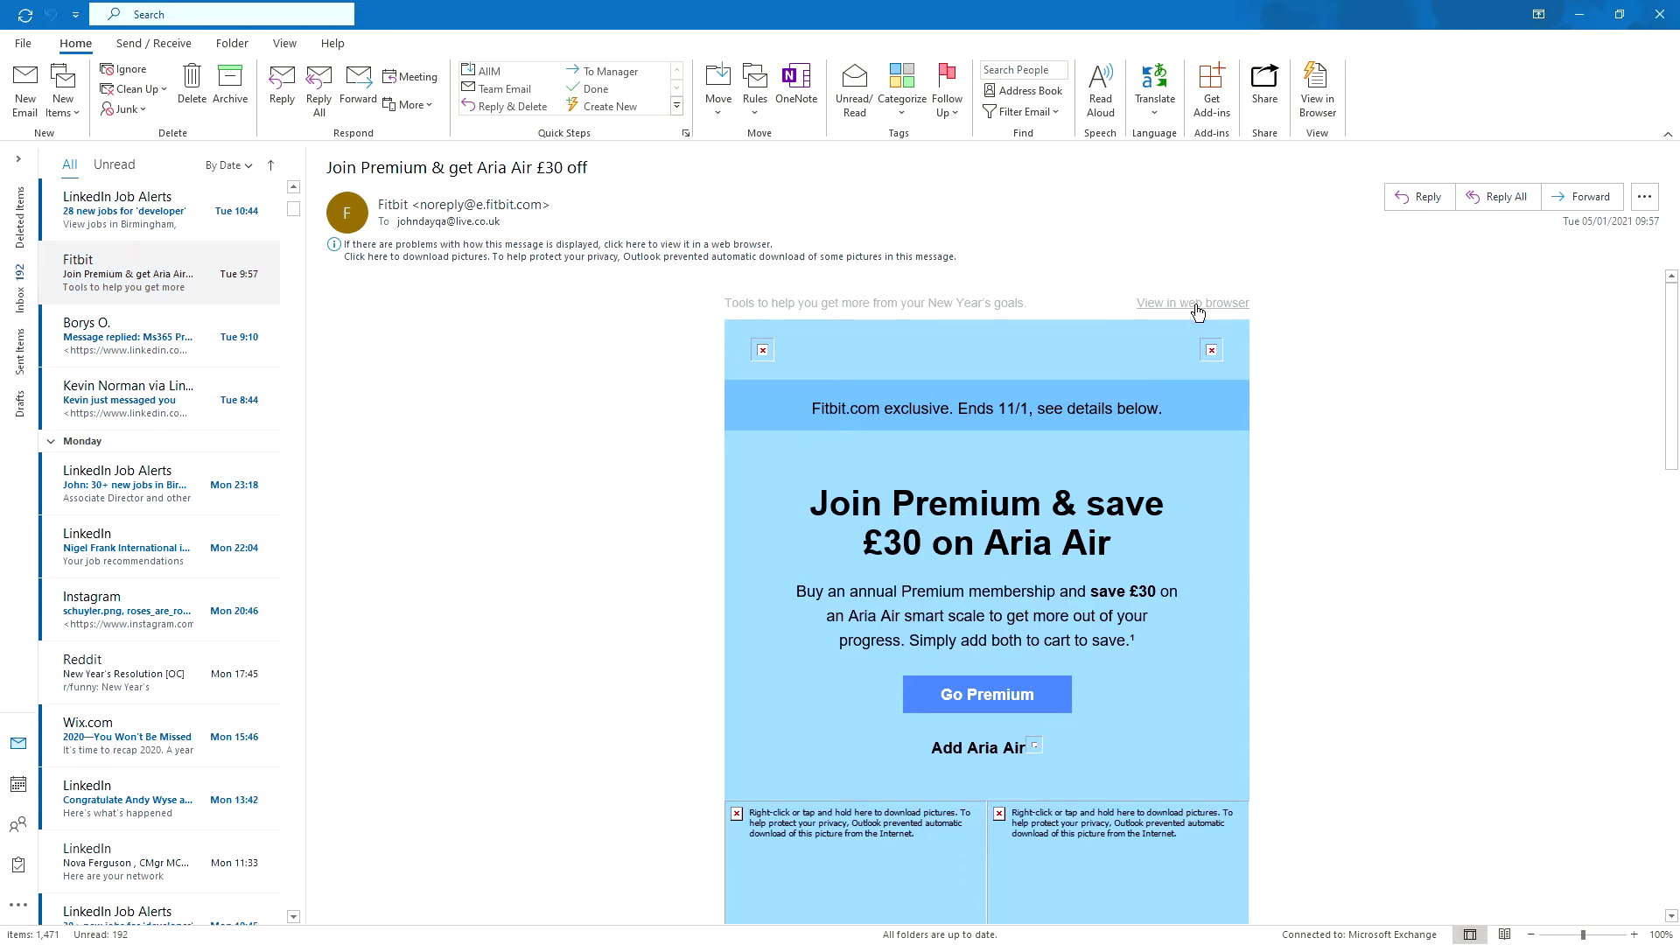
left_click(1195, 306)
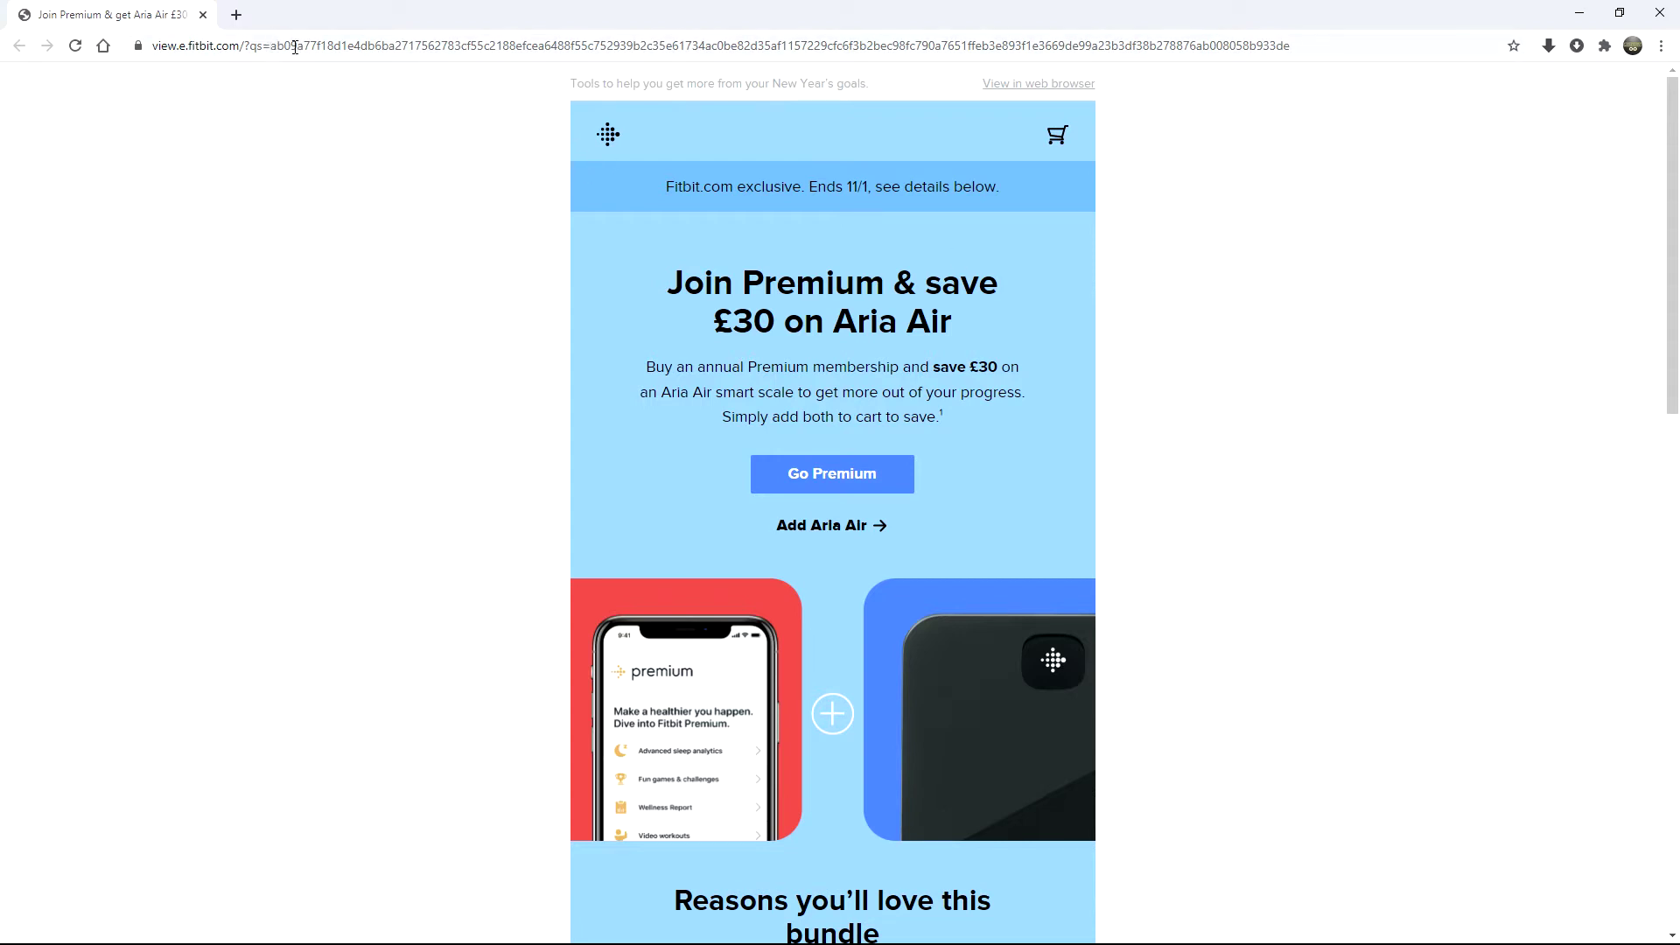
Select the long qs= value in Chrome's address bar, then switch back to Outlook
double_click(641, 52)
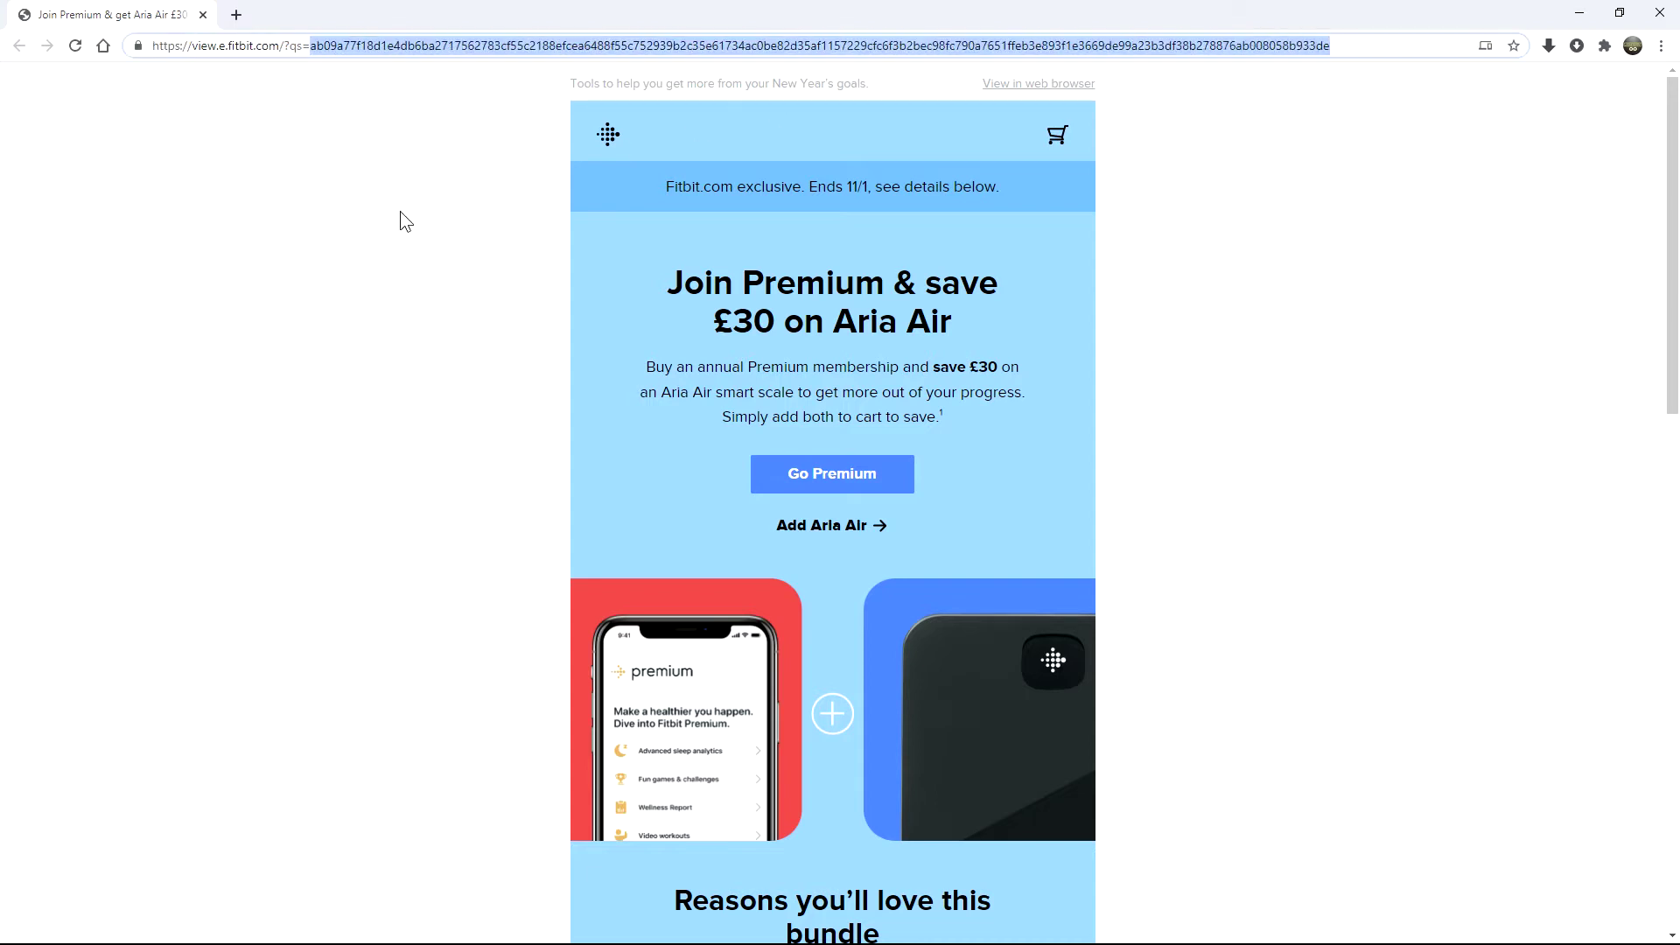
key("alt+Tab")
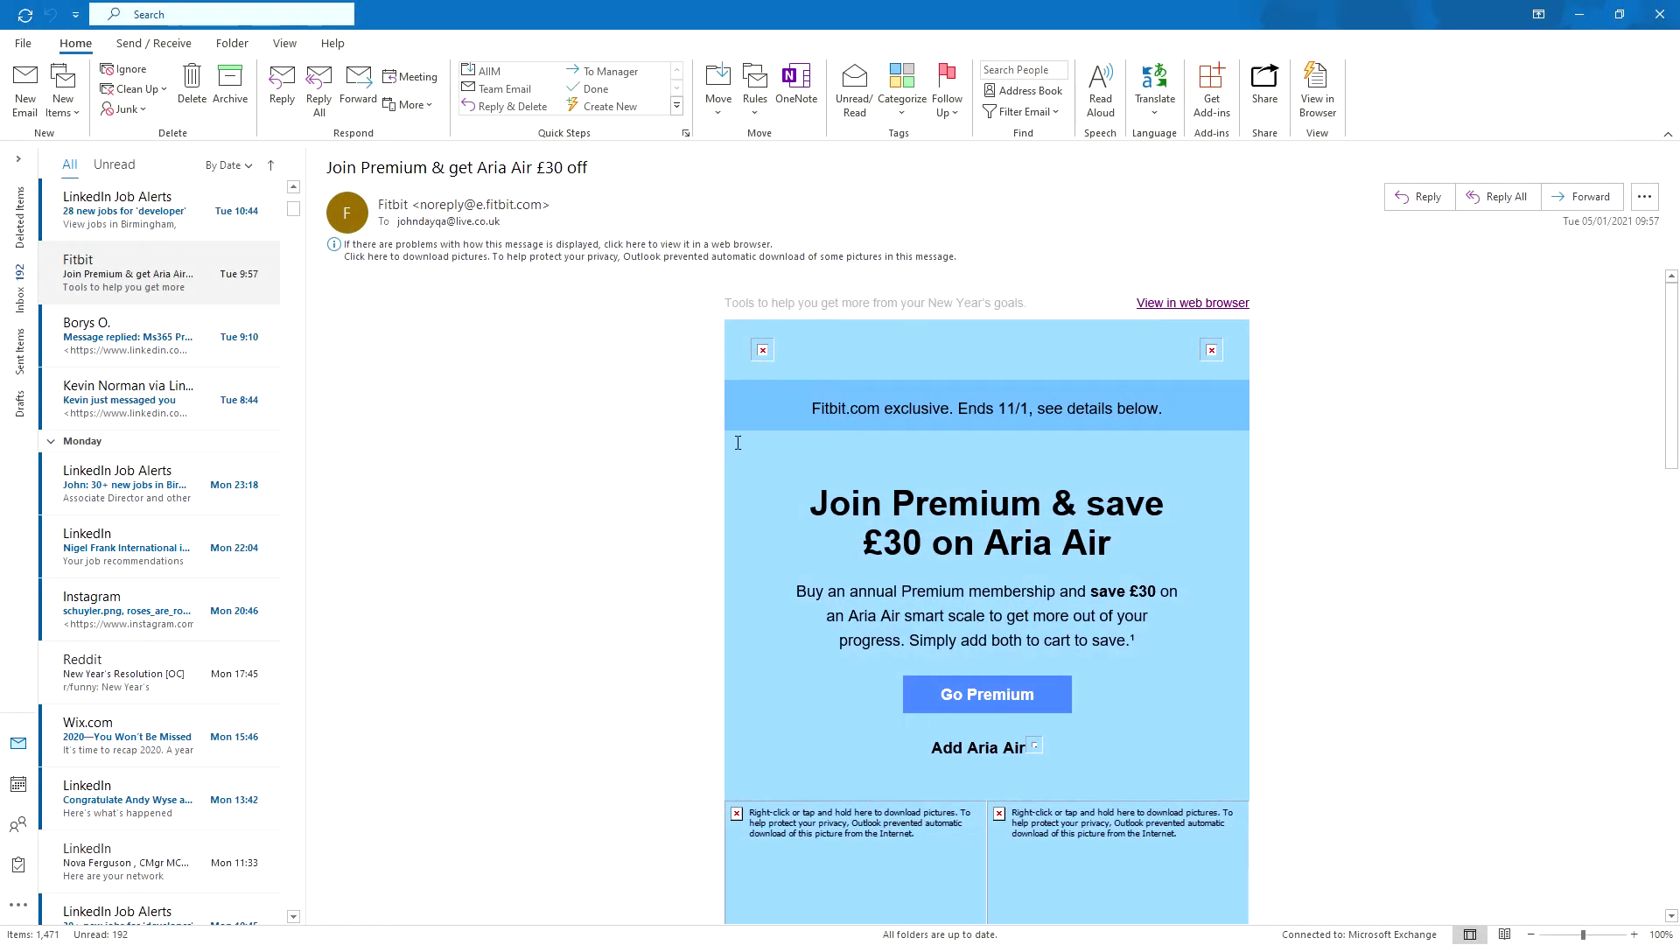
Select the Reddit New Year's Resolution email and bring up its blocked-pictures options
left_click(127, 680)
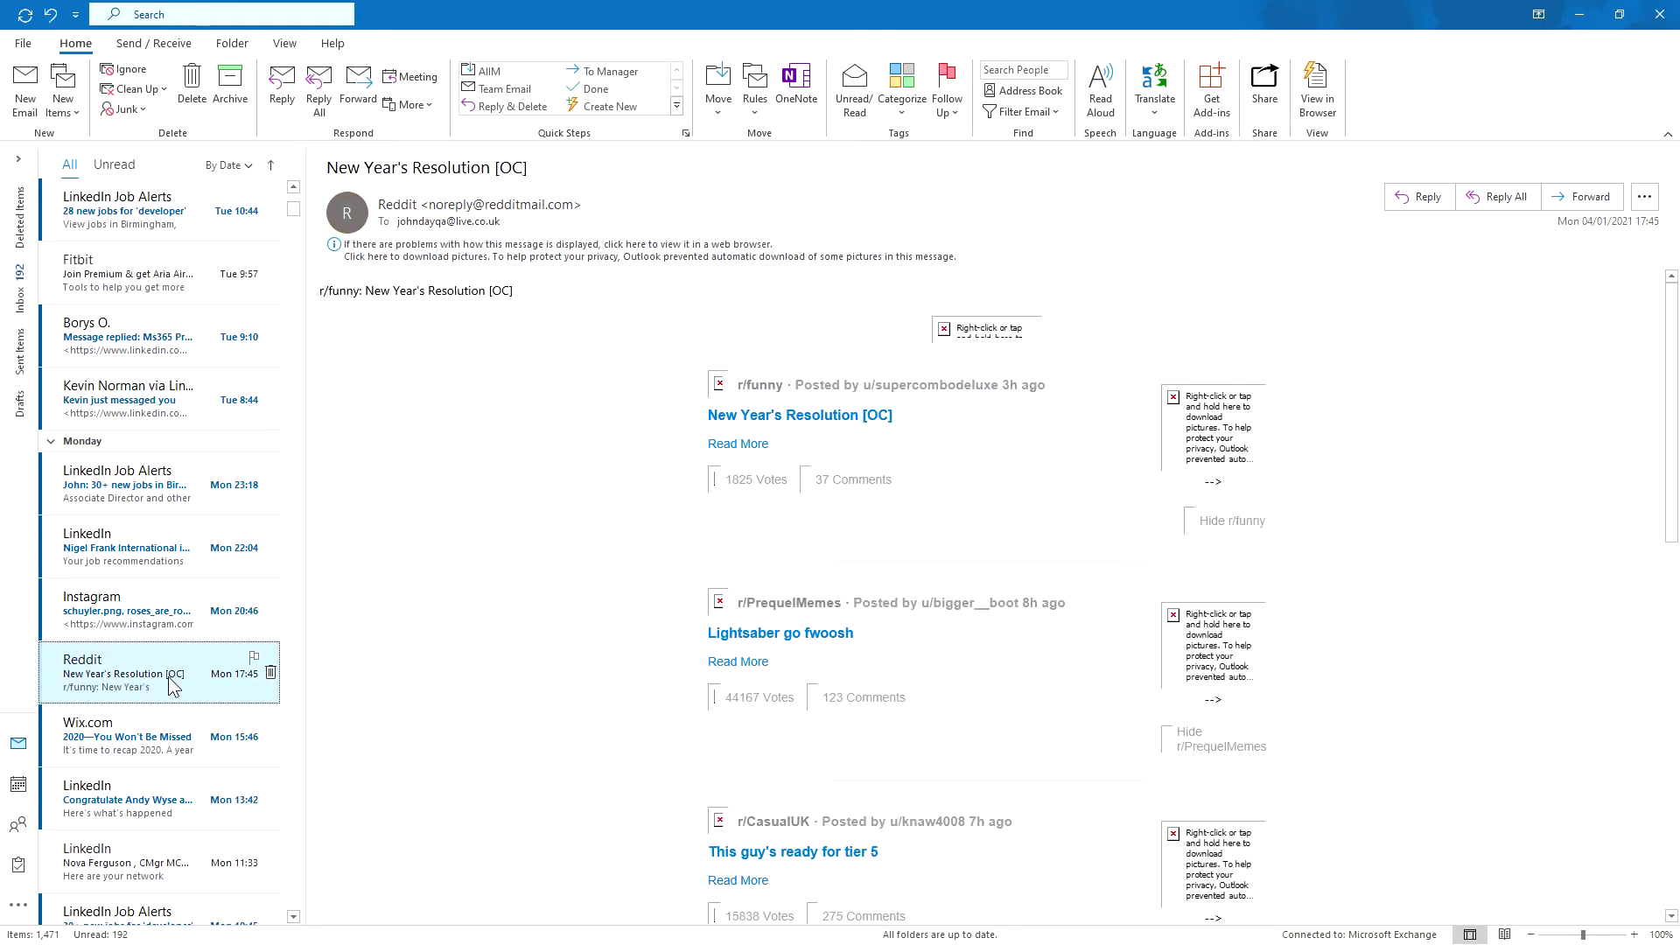
left_click(924, 226)
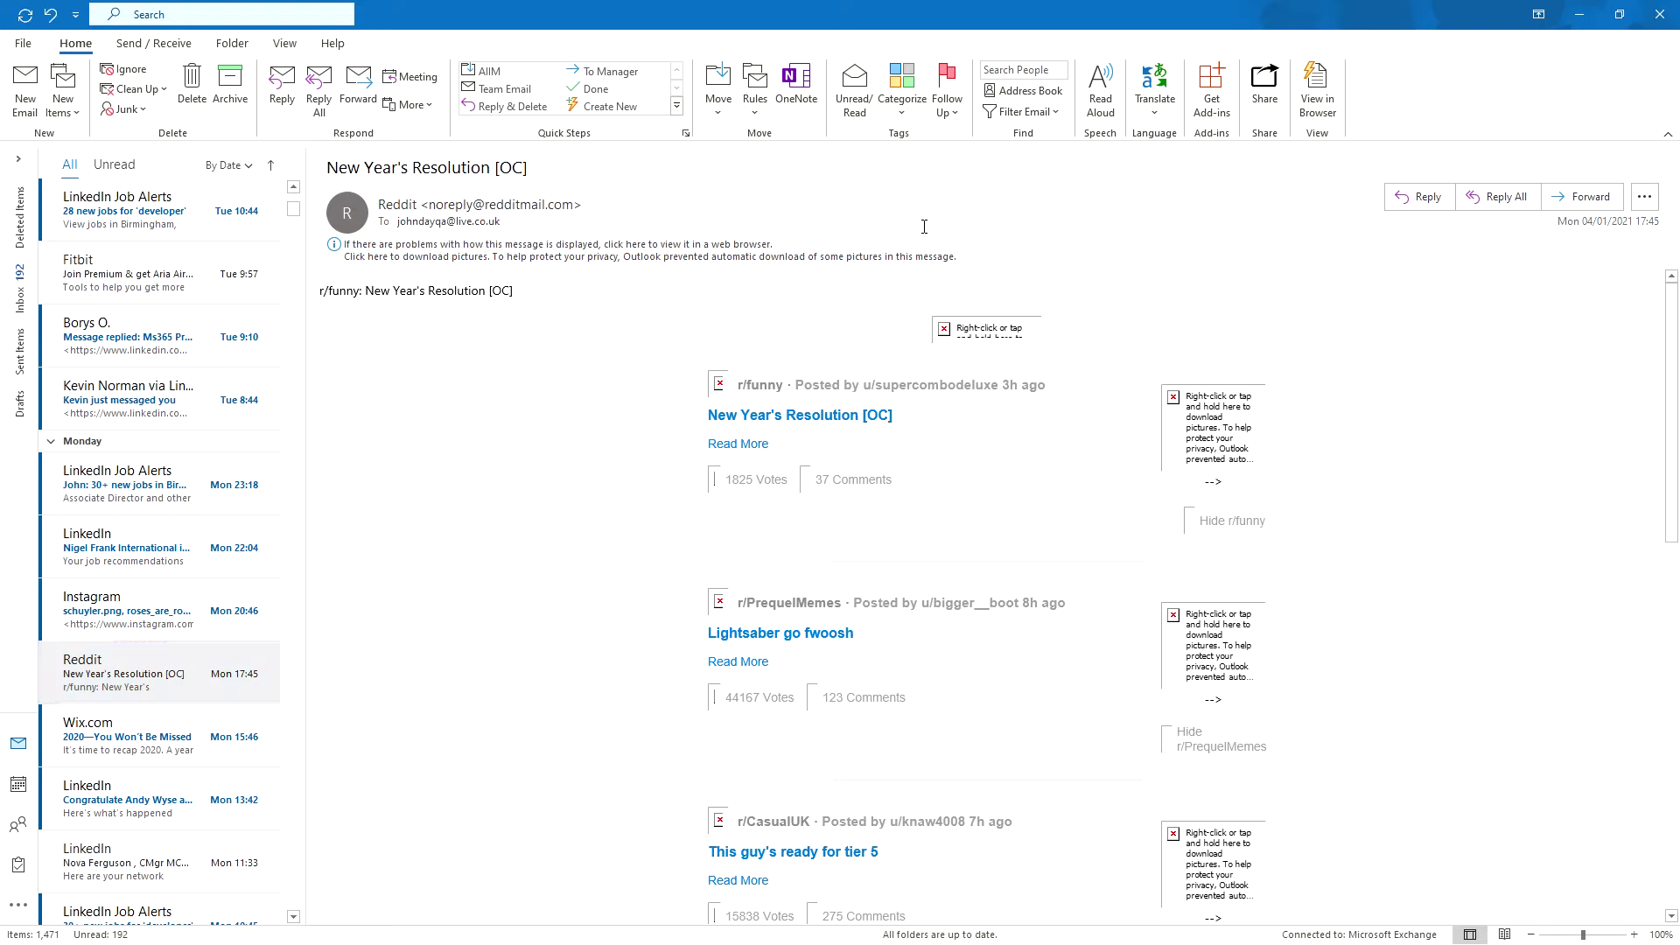
left_click(500, 258)
left_click(501, 258)
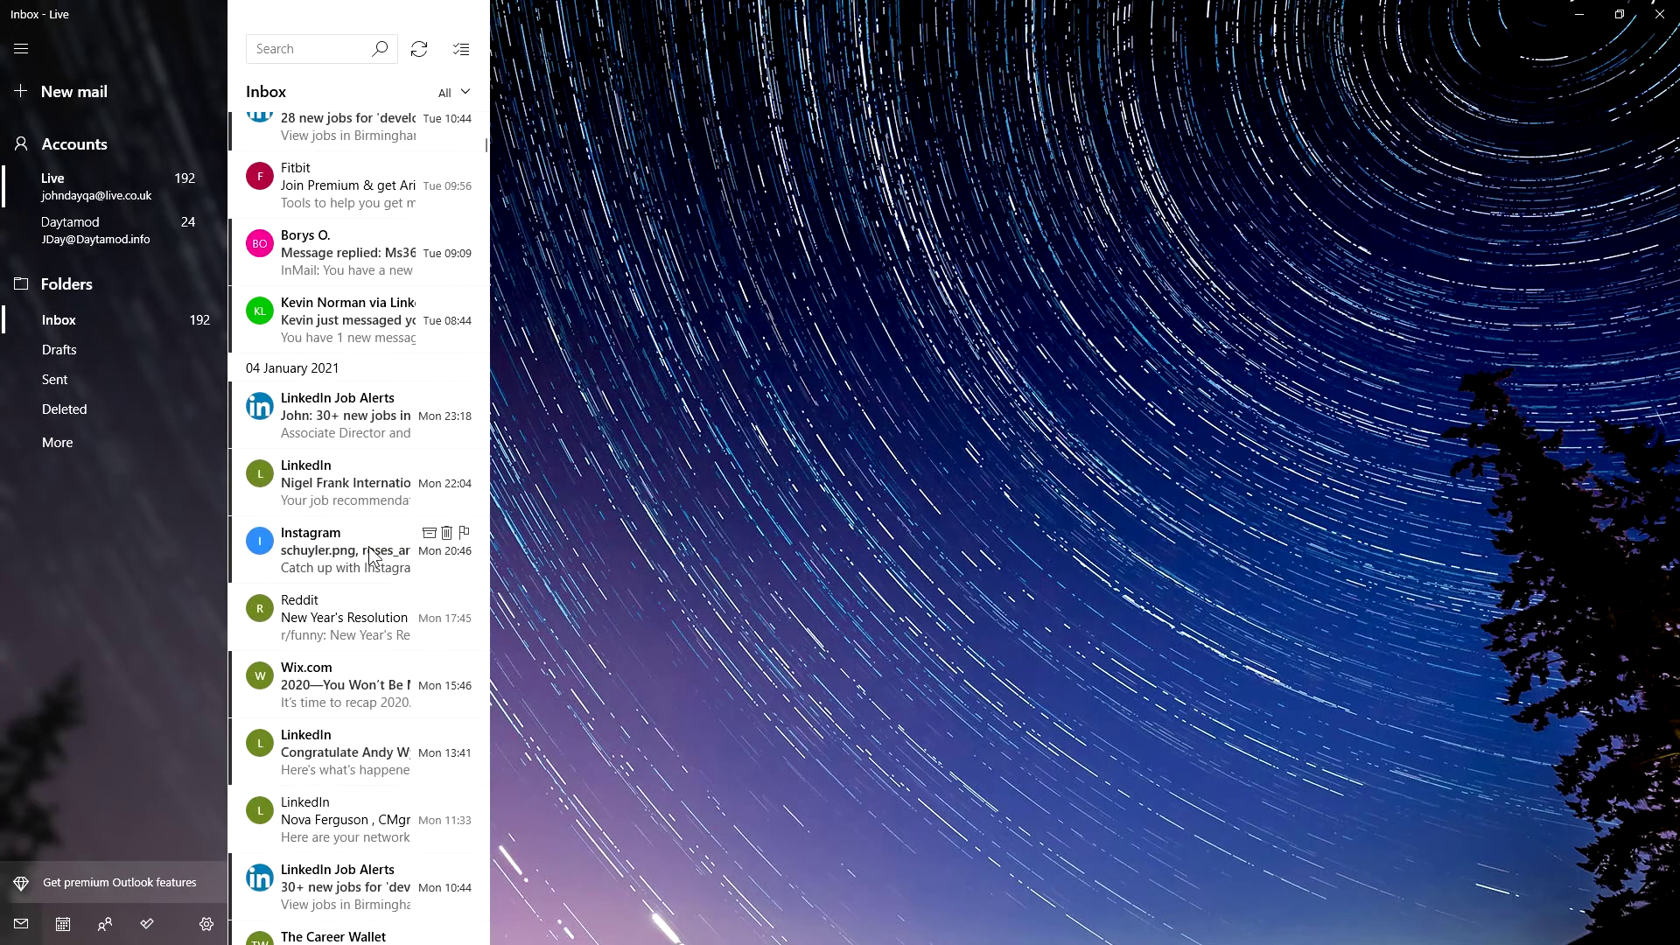
Open the Reddit 'New Year's Resolution [OC]' email in Mail and inspect a broken image's Copy menu
scroll(370, 553, "down", 2)
left_click(334, 505)
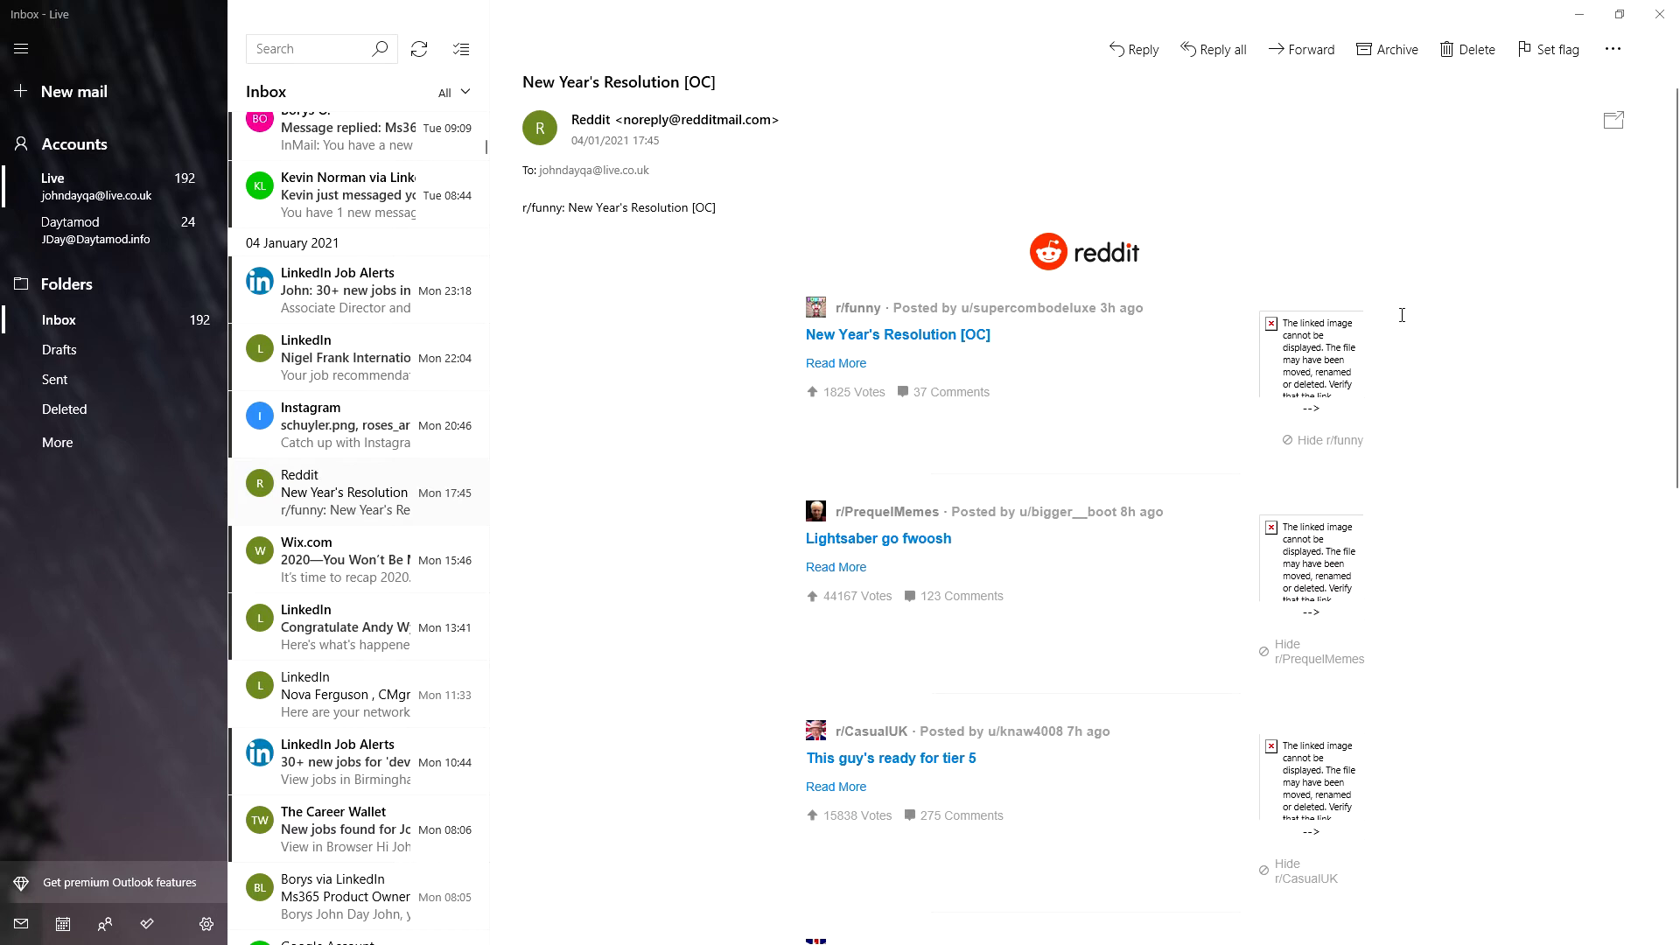
right_click(1361, 359)
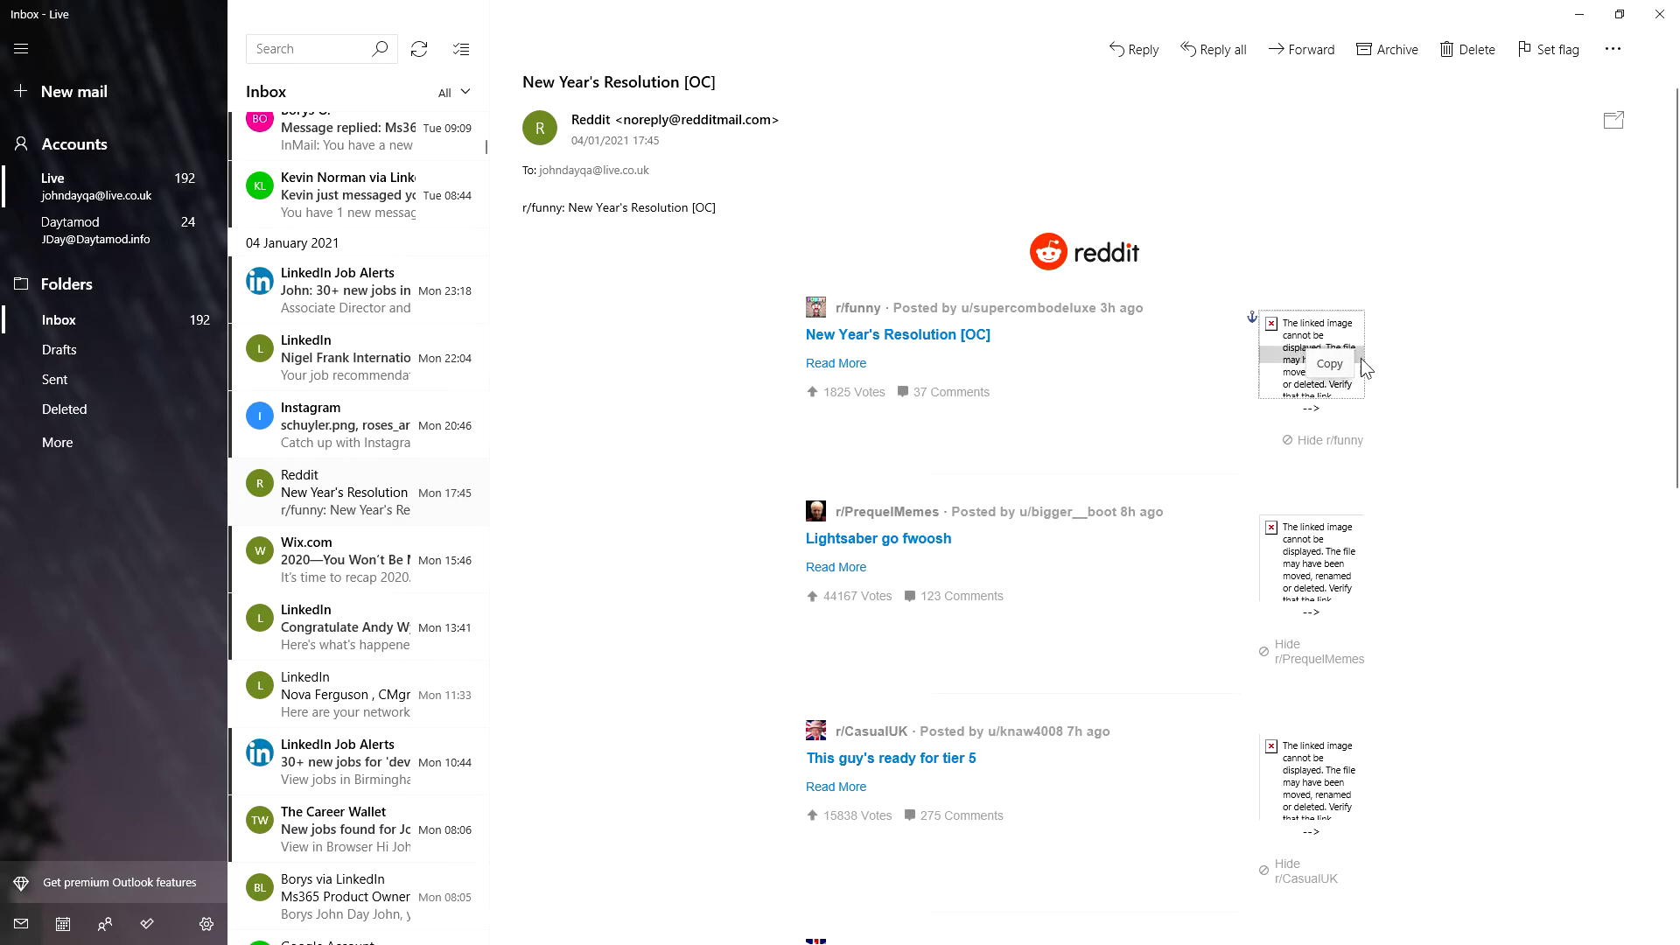
left_click(1668, 122)
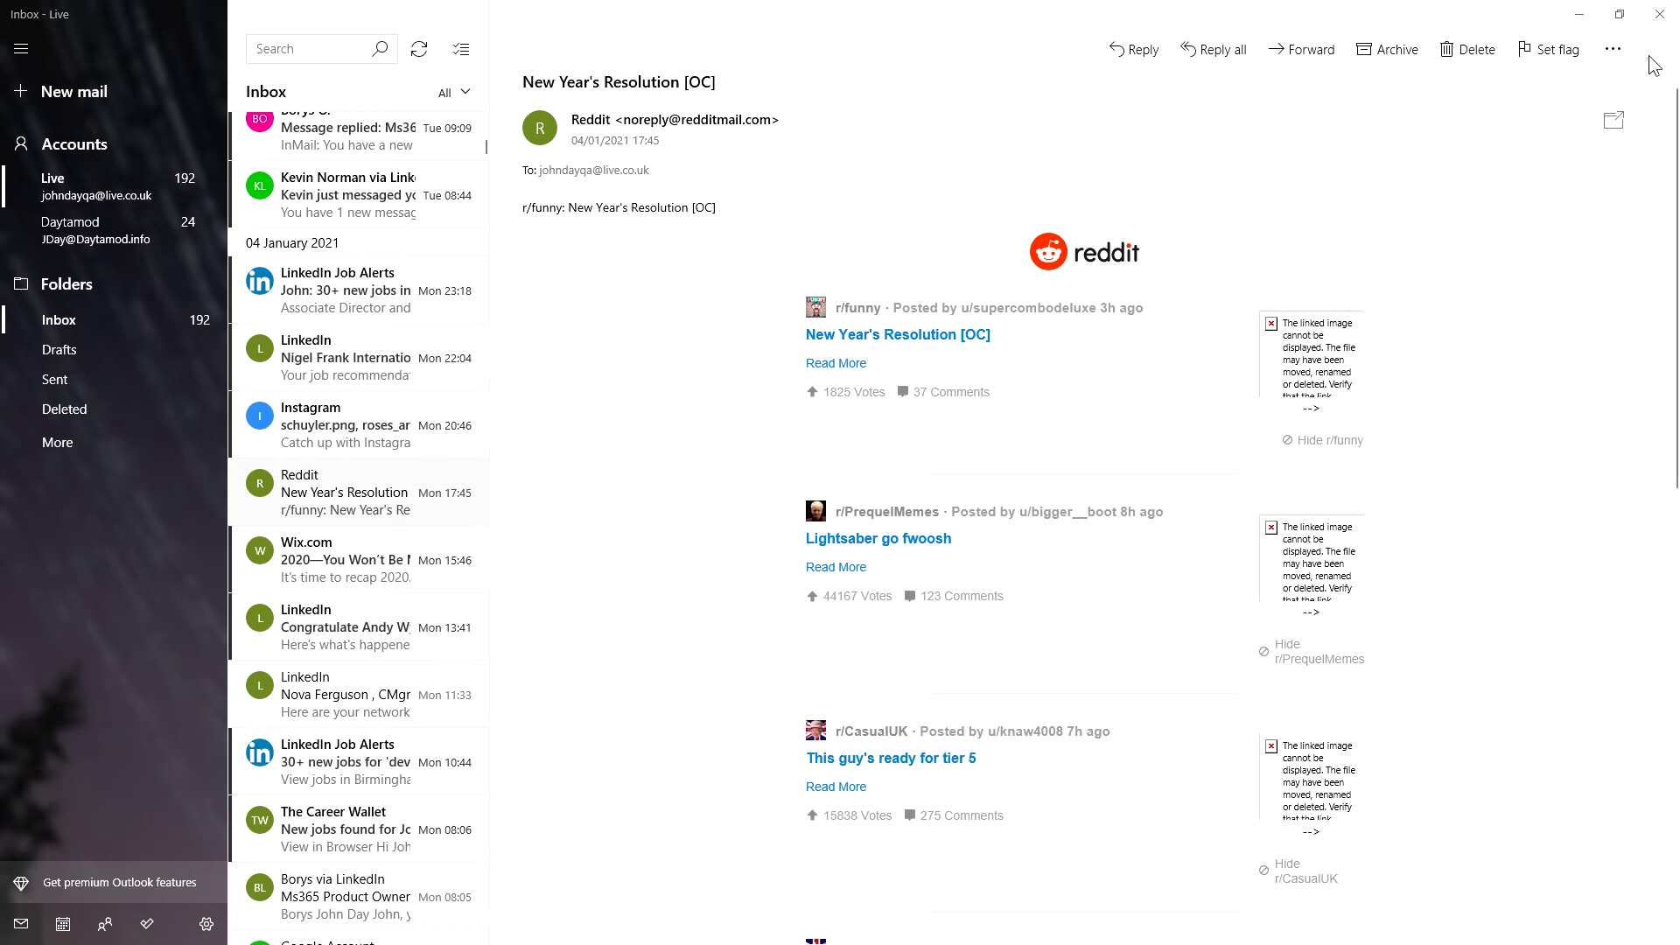
Close Mail and download the blocked pictures in Outlook's Reddit message window
left_click(1659, 14)
left_click(274, 254)
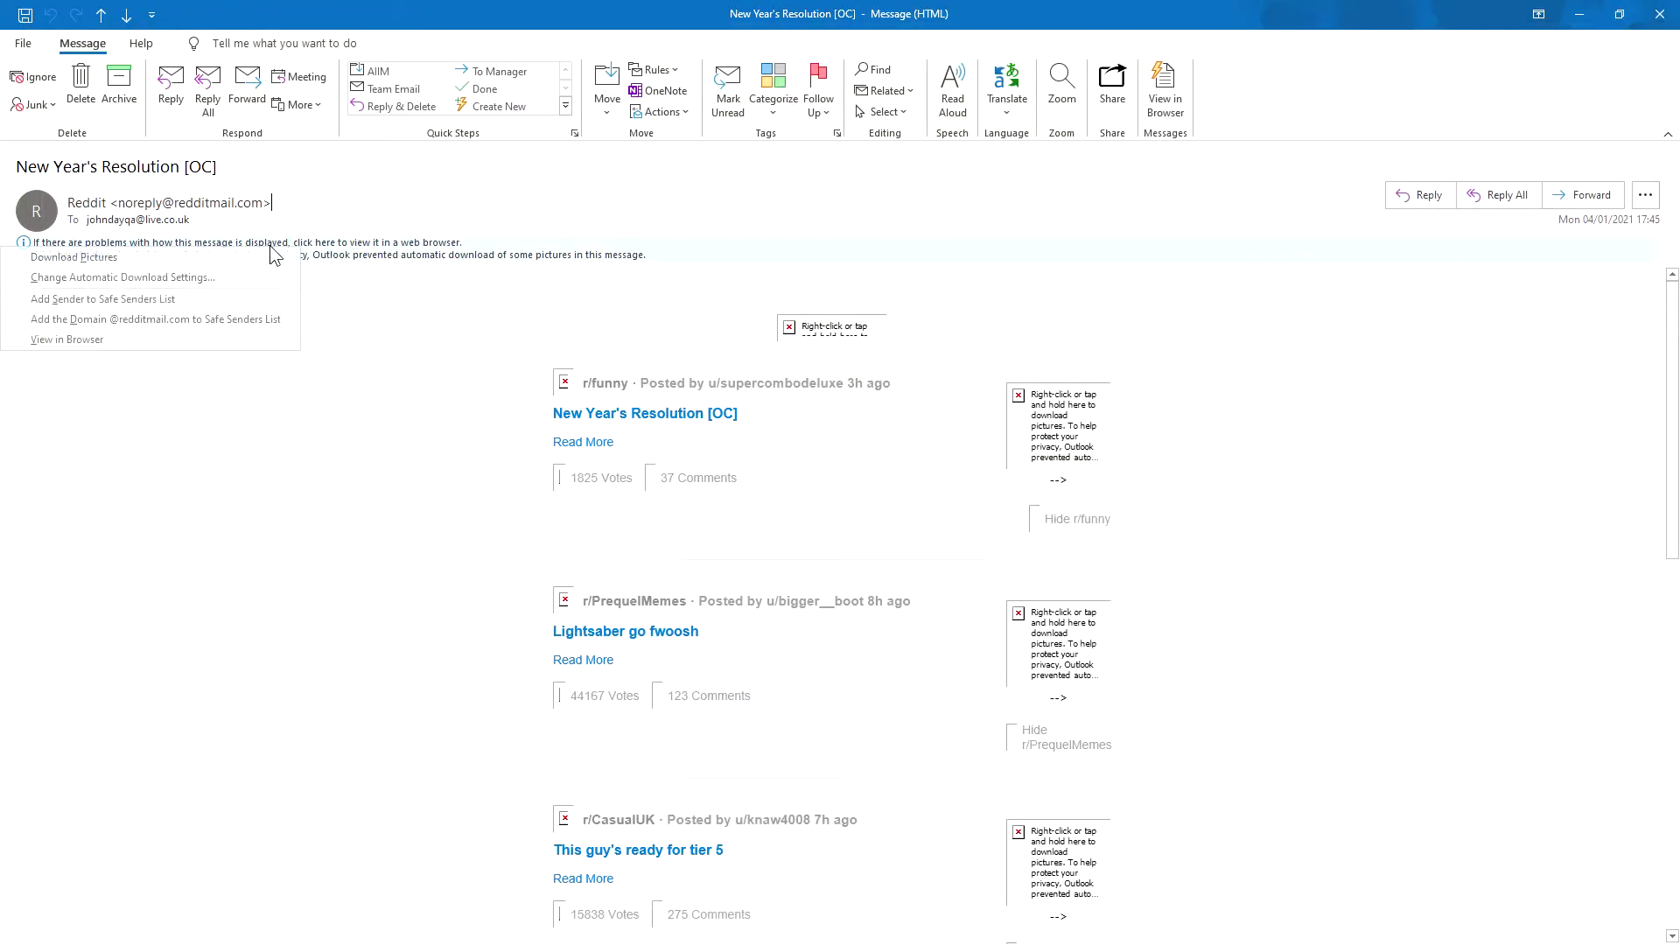
left_click(274, 255)
left_click(273, 254)
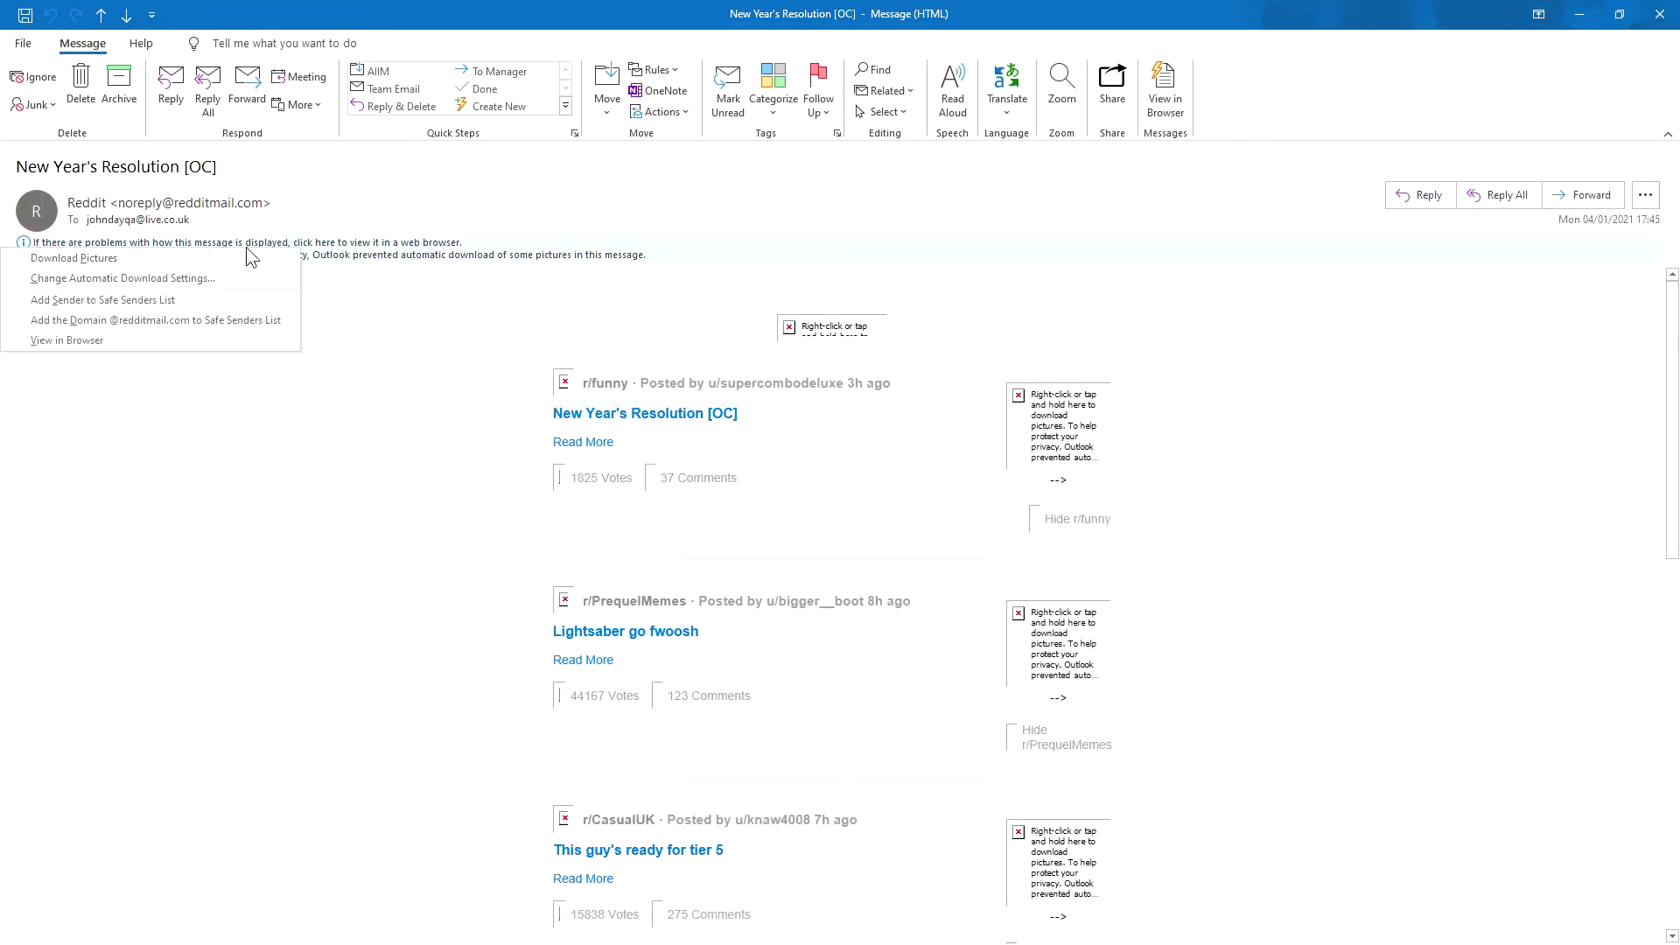
left_click(92, 259)
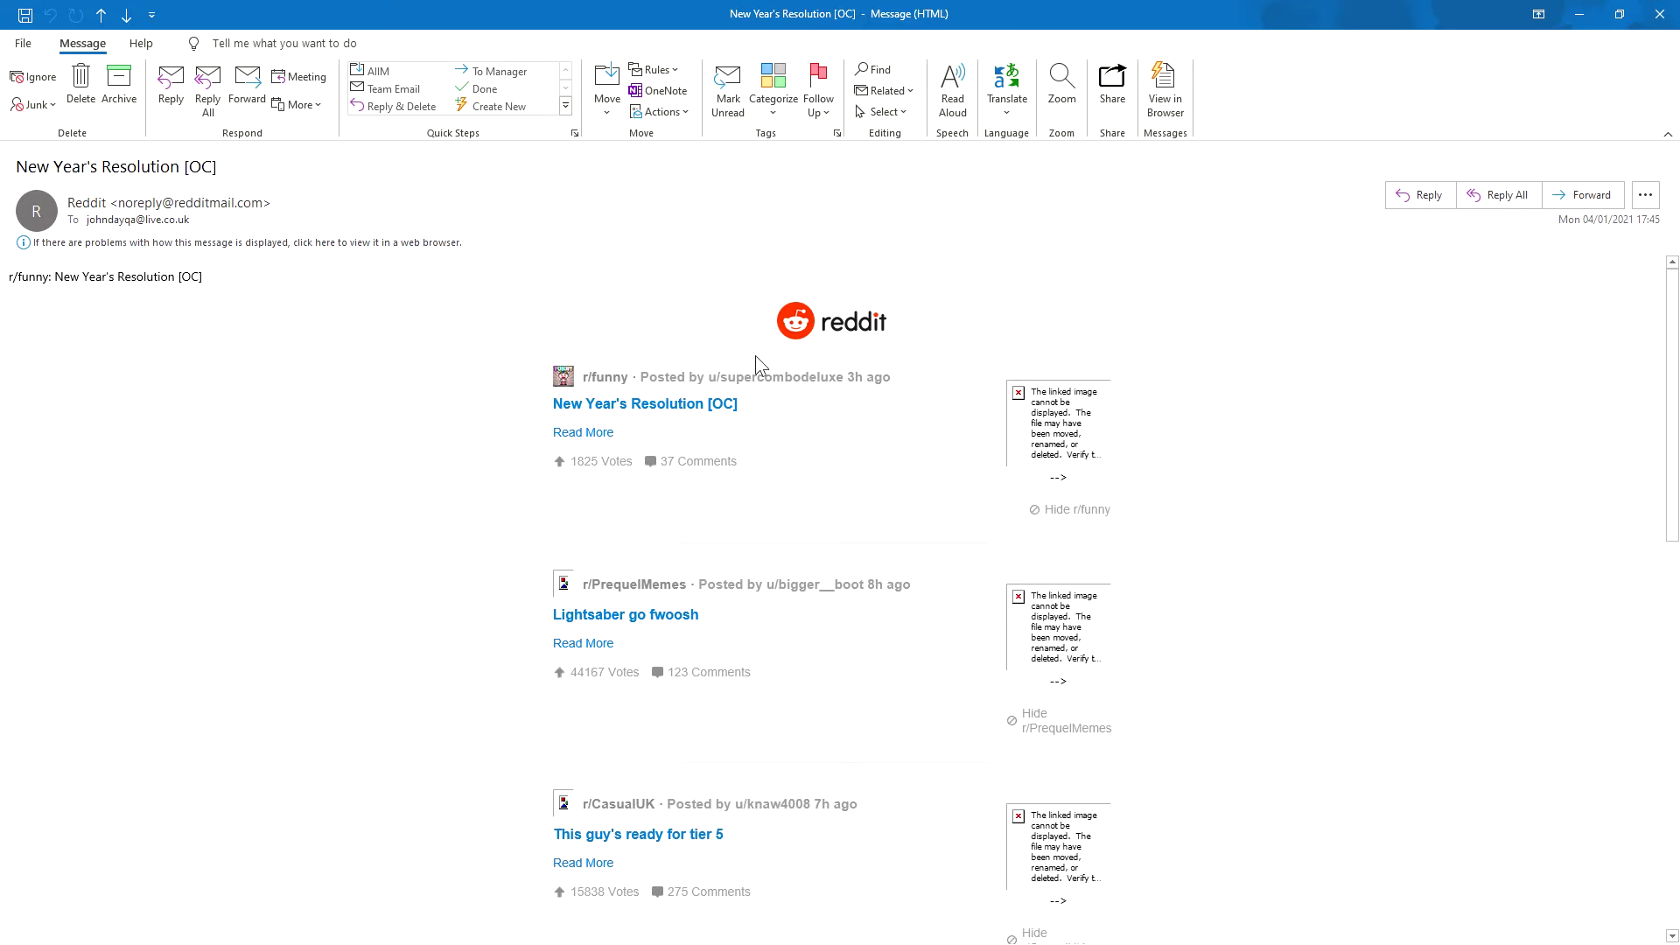
Select the posts in the message body, then clear the selection
left_click_drag(575, 587, 1021, 412)
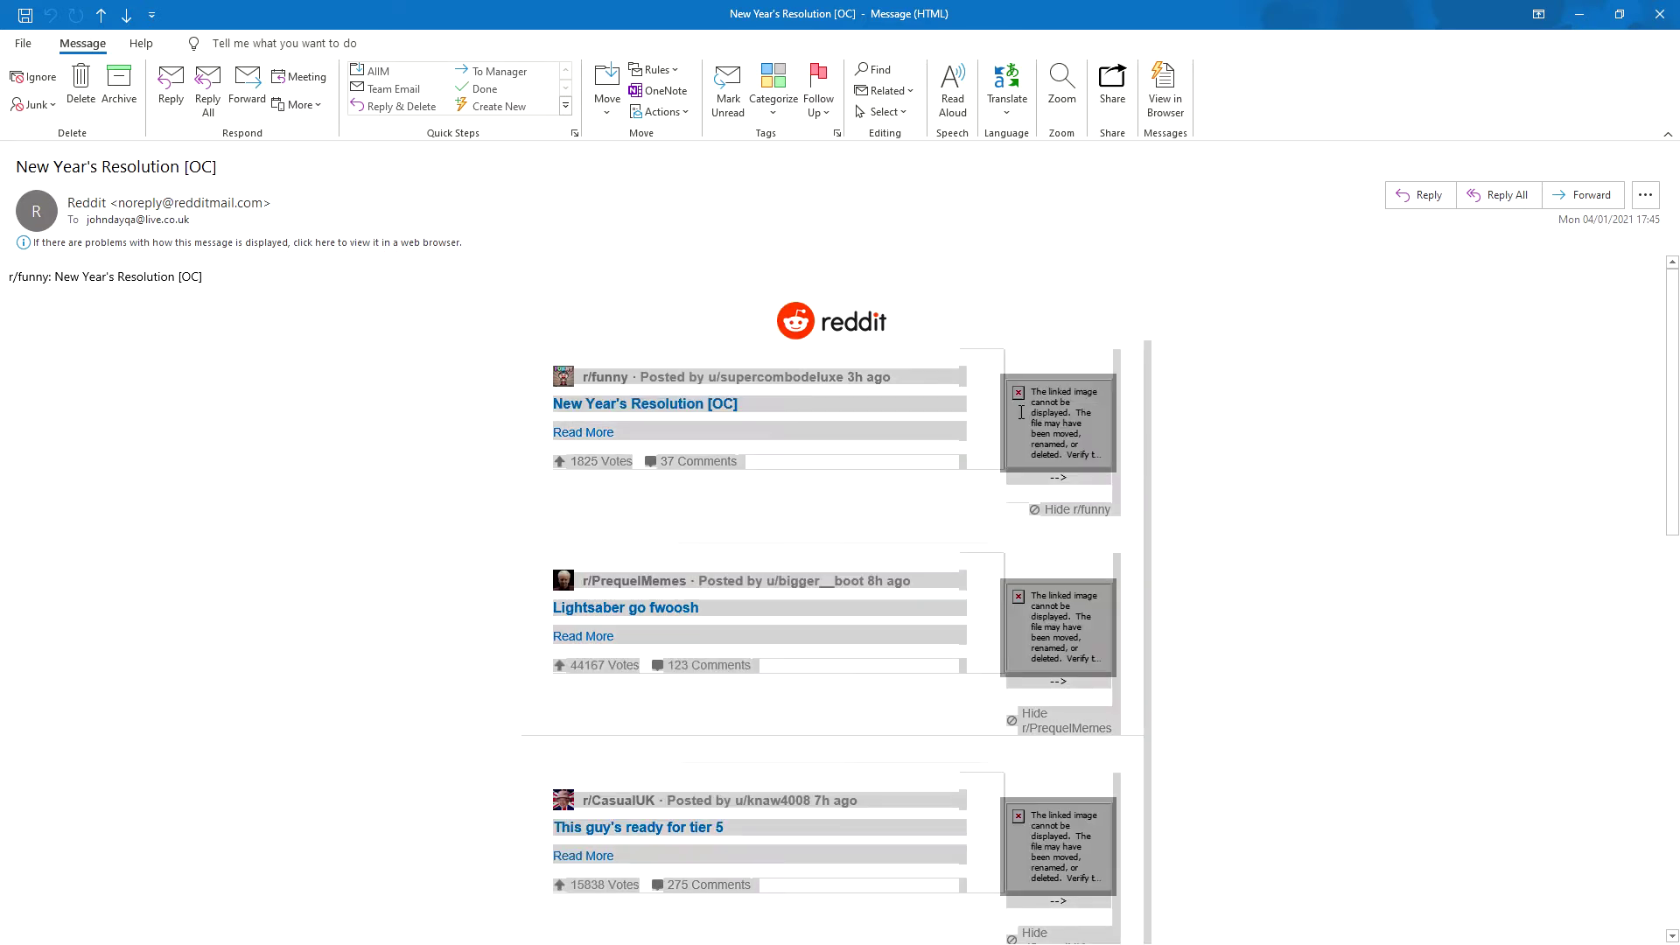
left_click(1058, 305)
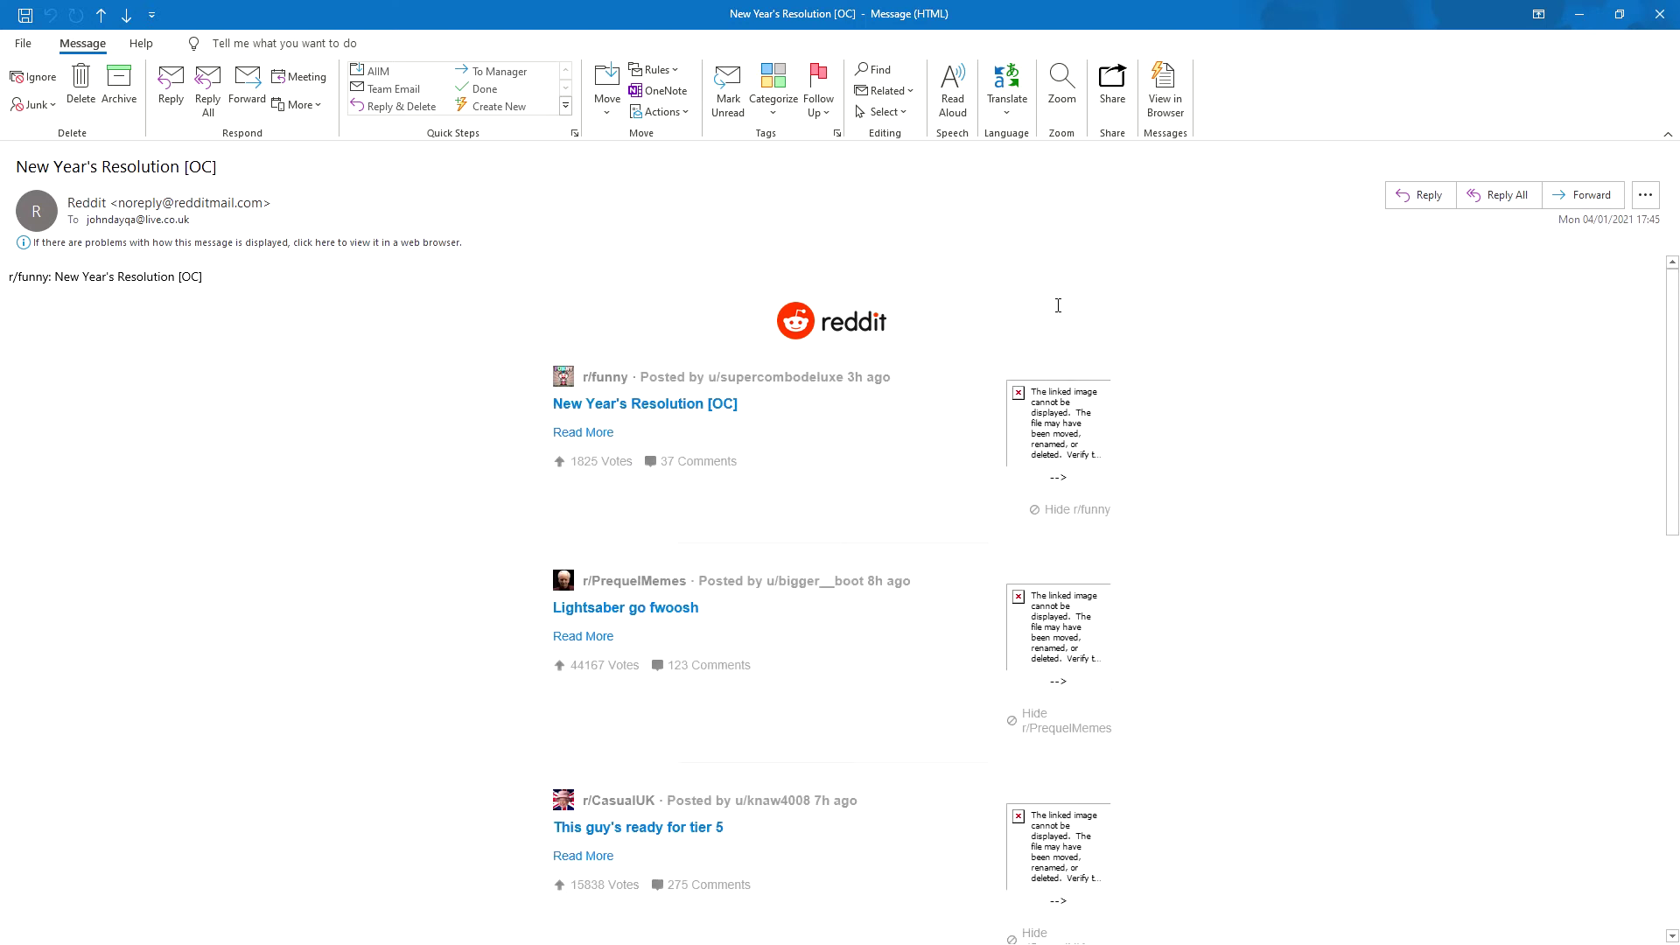
left_click(1062, 411)
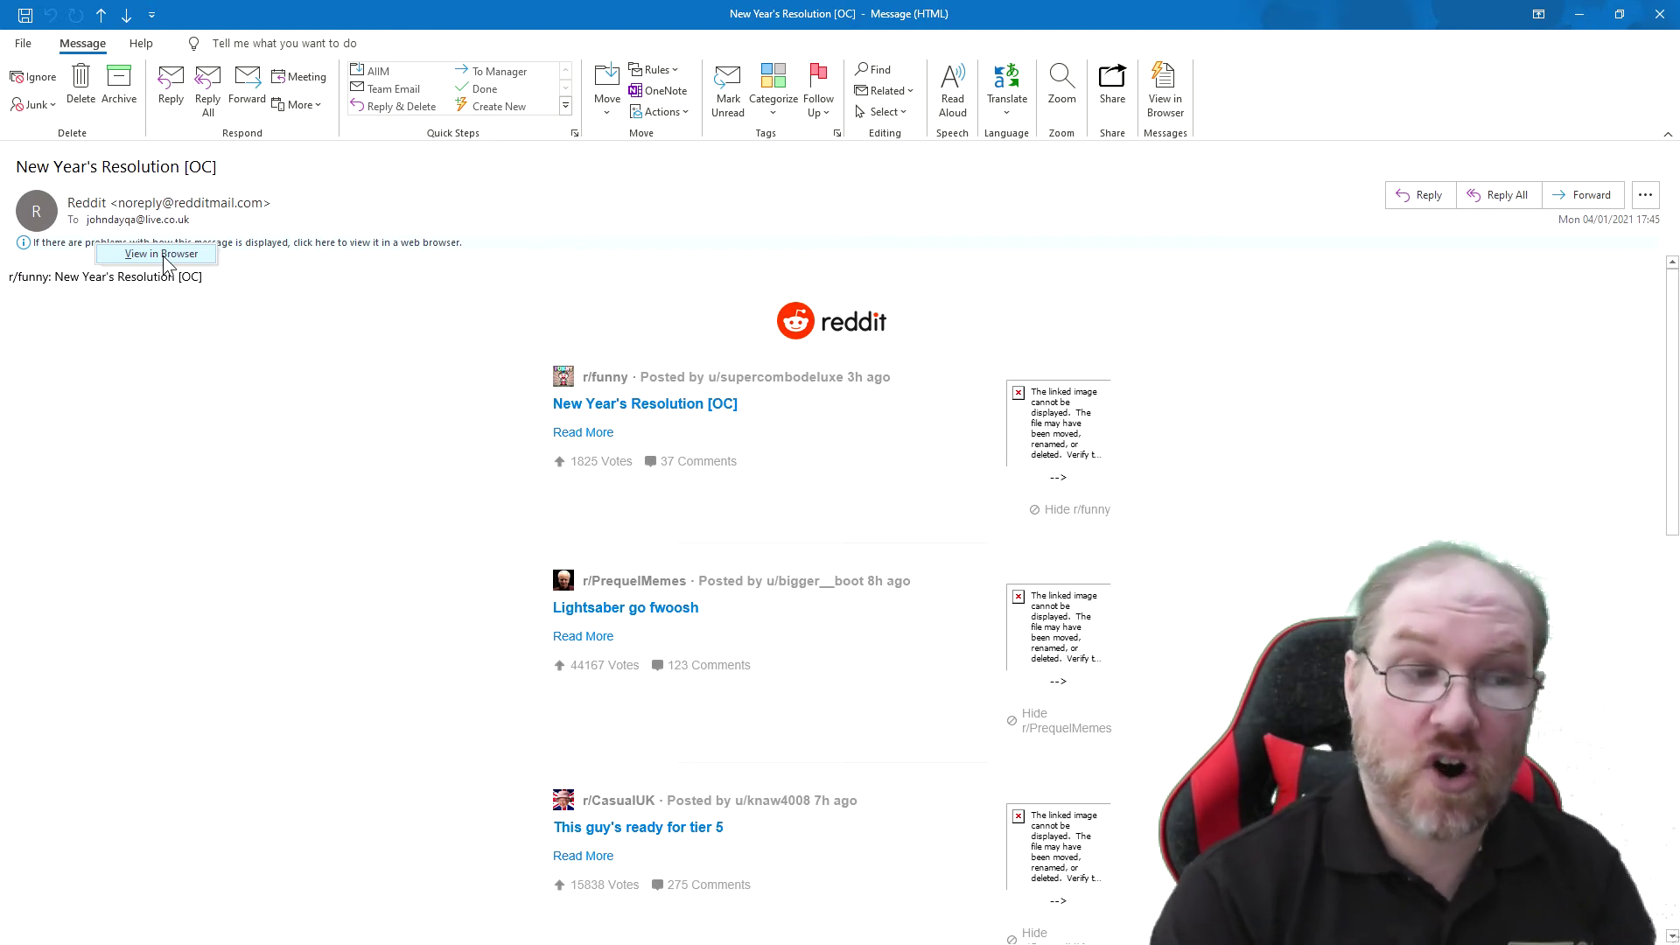
Open the Reddit message in a web browser, confirming Outlook's security warning with OK
left_click(162, 255)
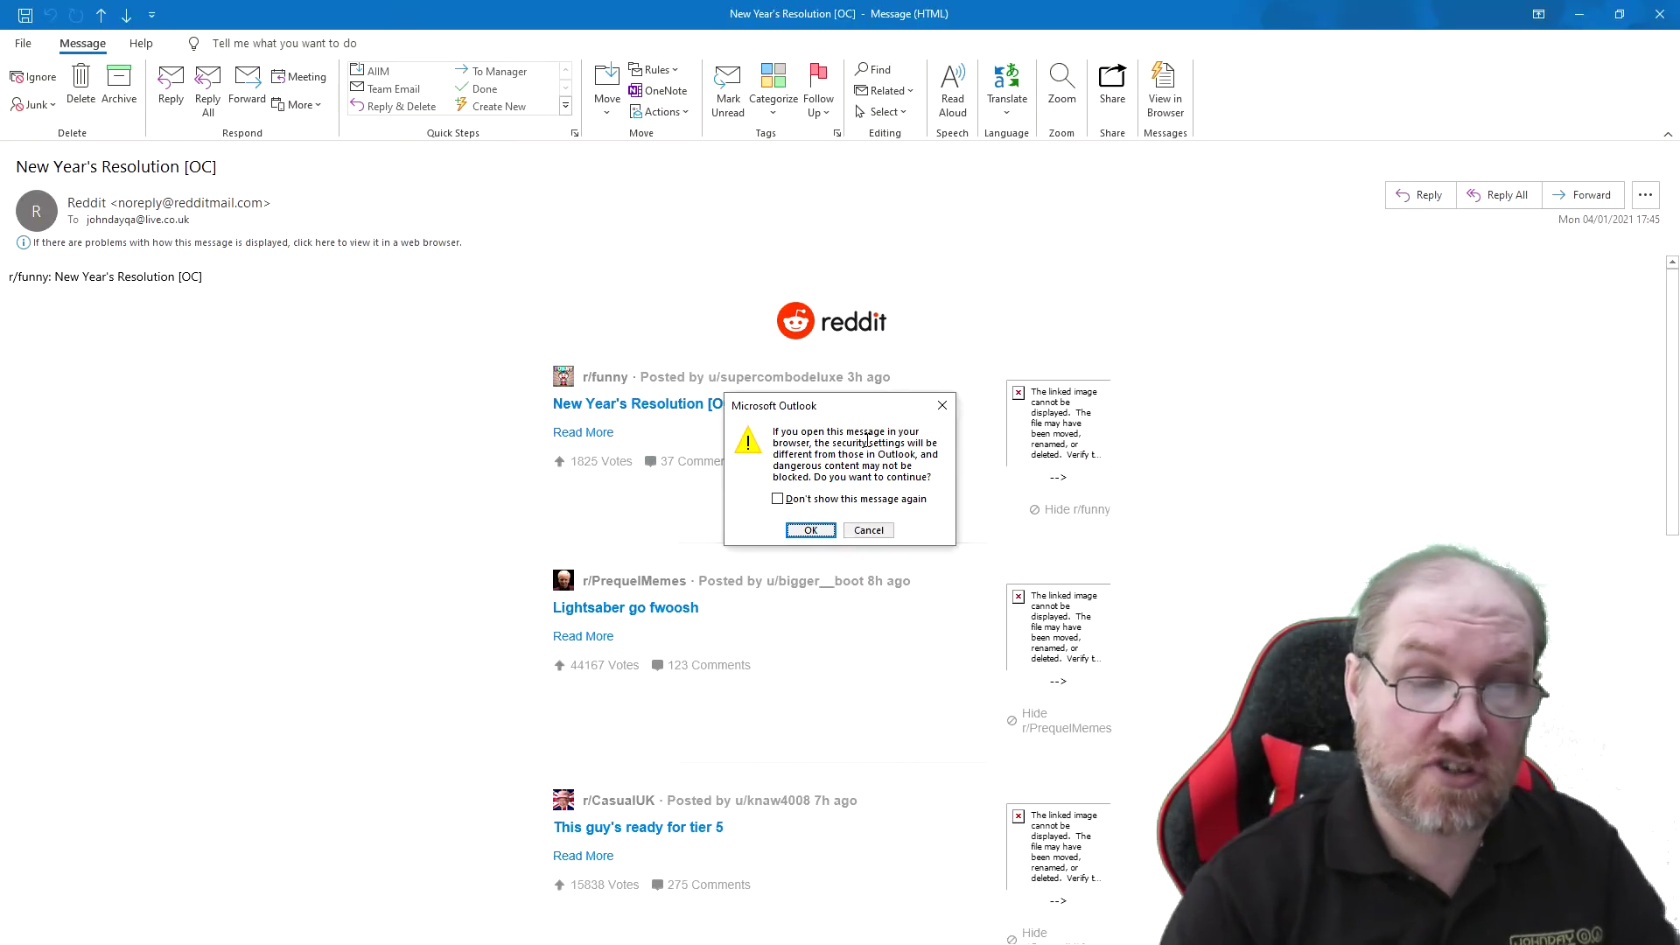
left_click(810, 531)
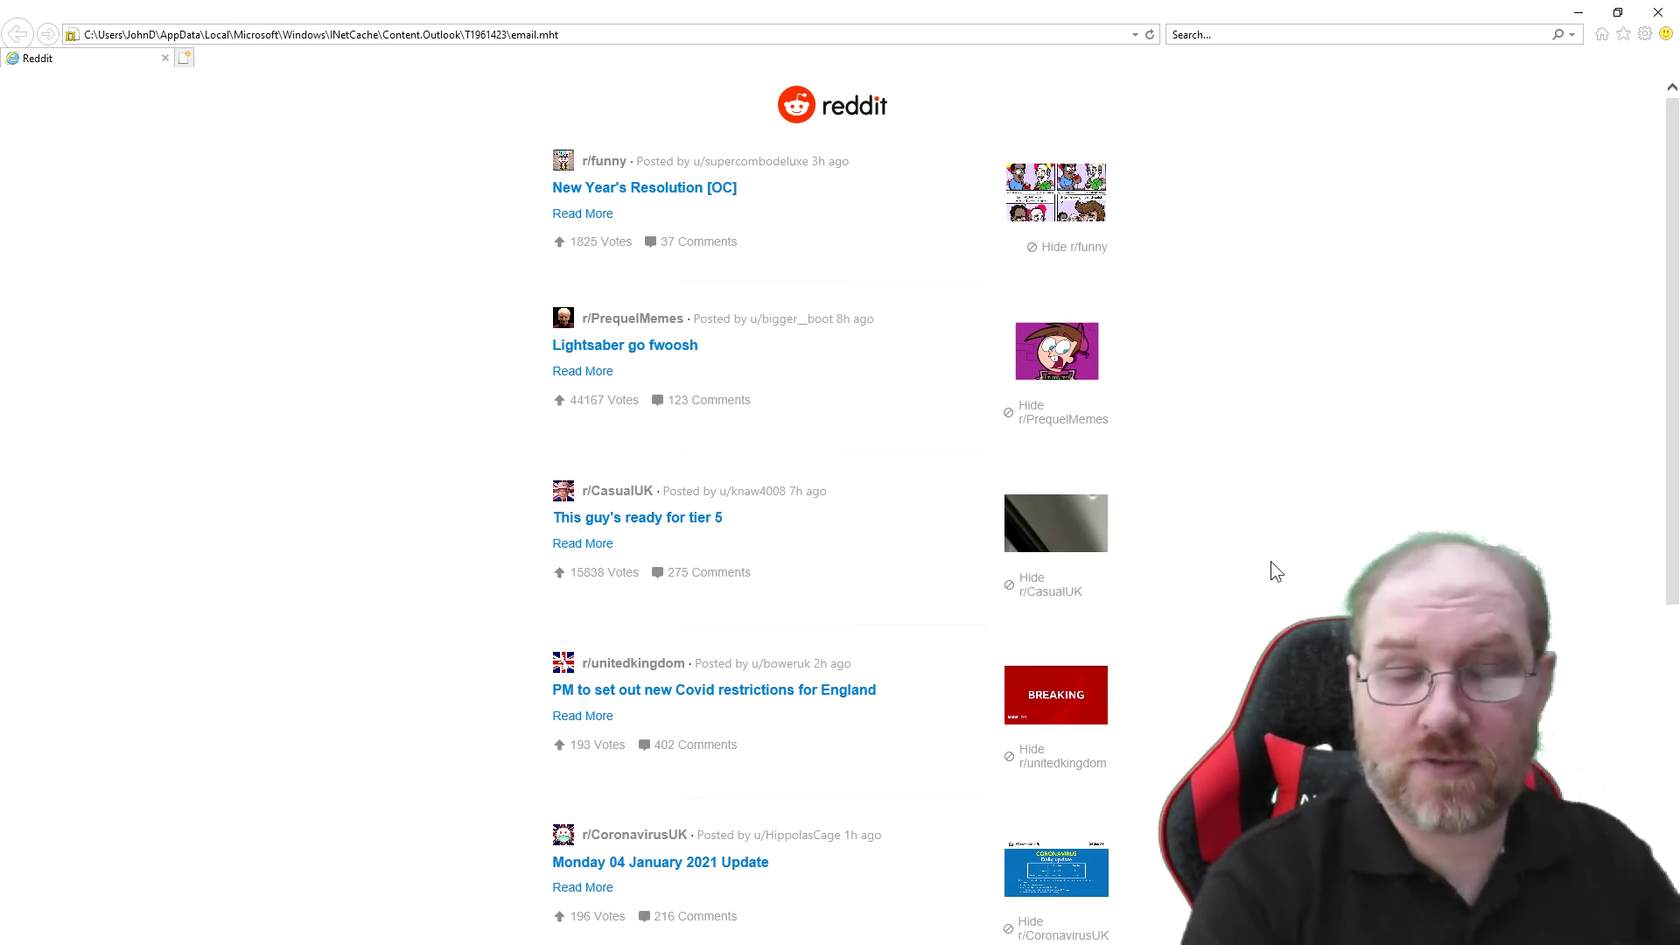
Search Windows for 'default' and review the Default apps page, showing Chrome as browser
key("super")
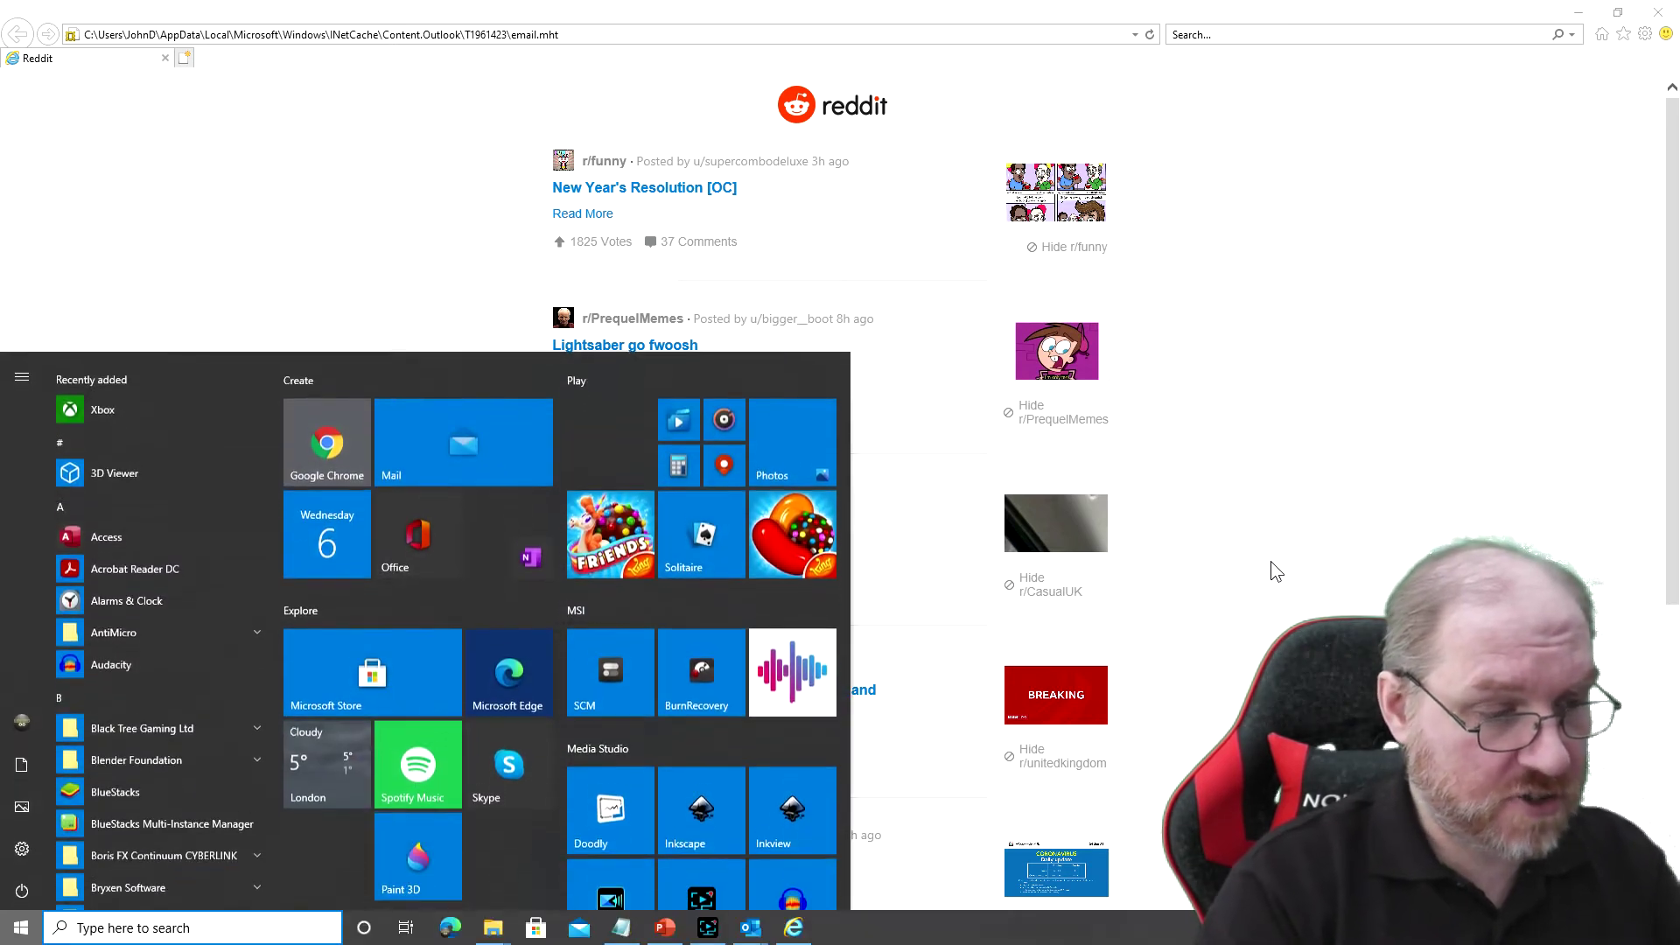
type("defau")
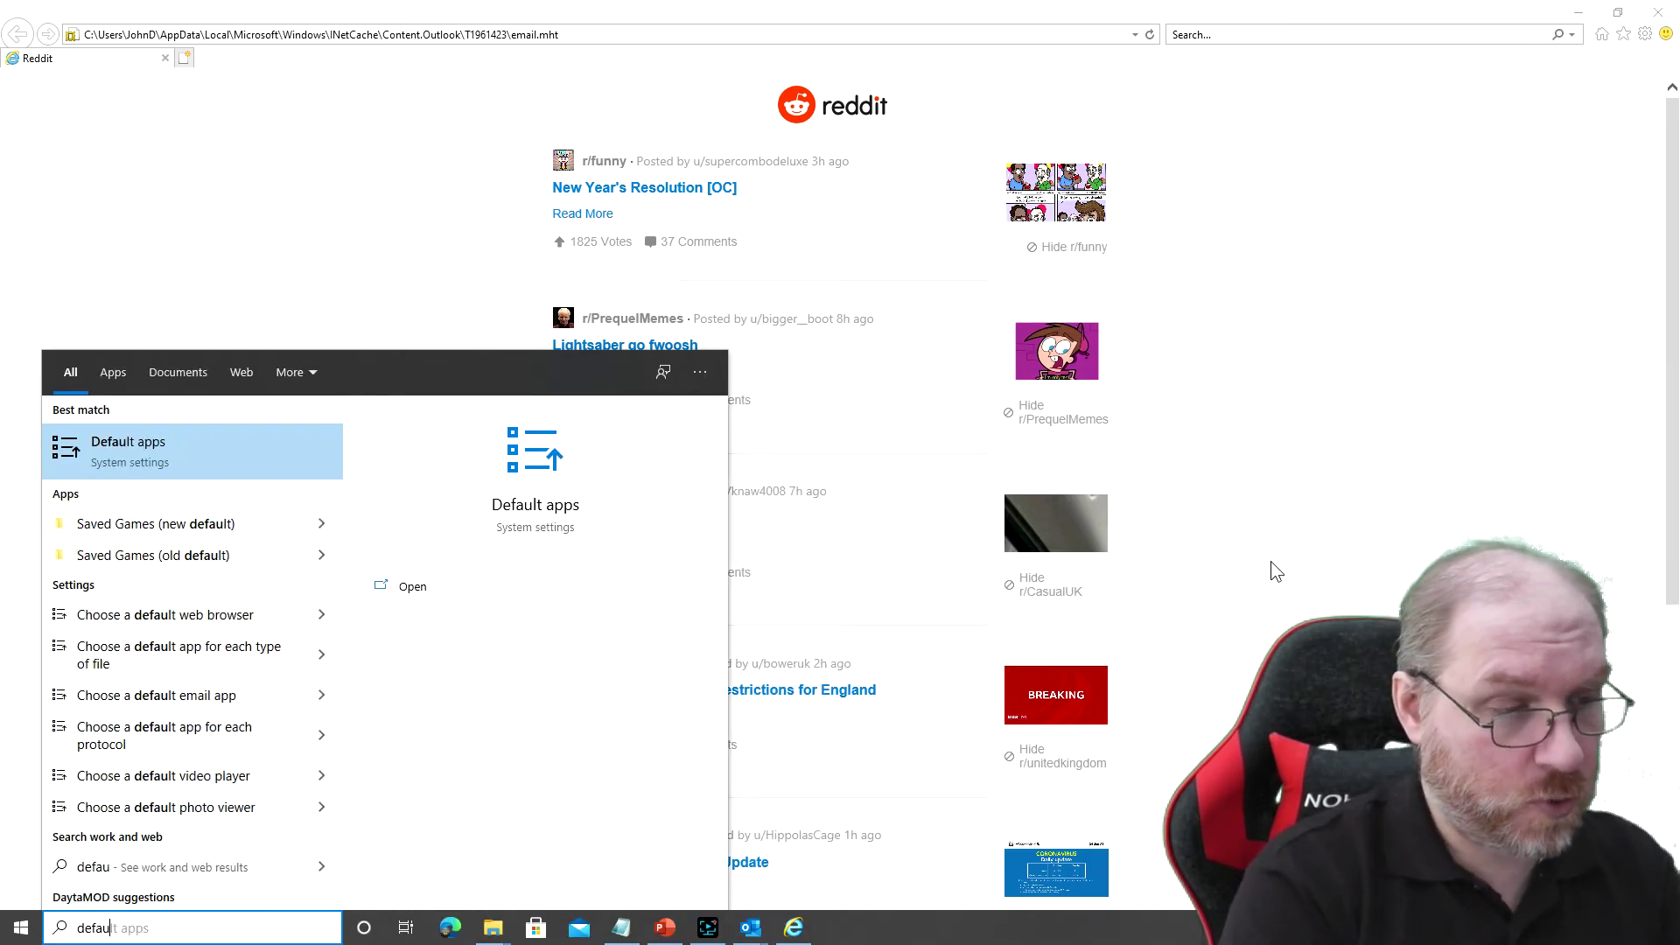
type("lt")
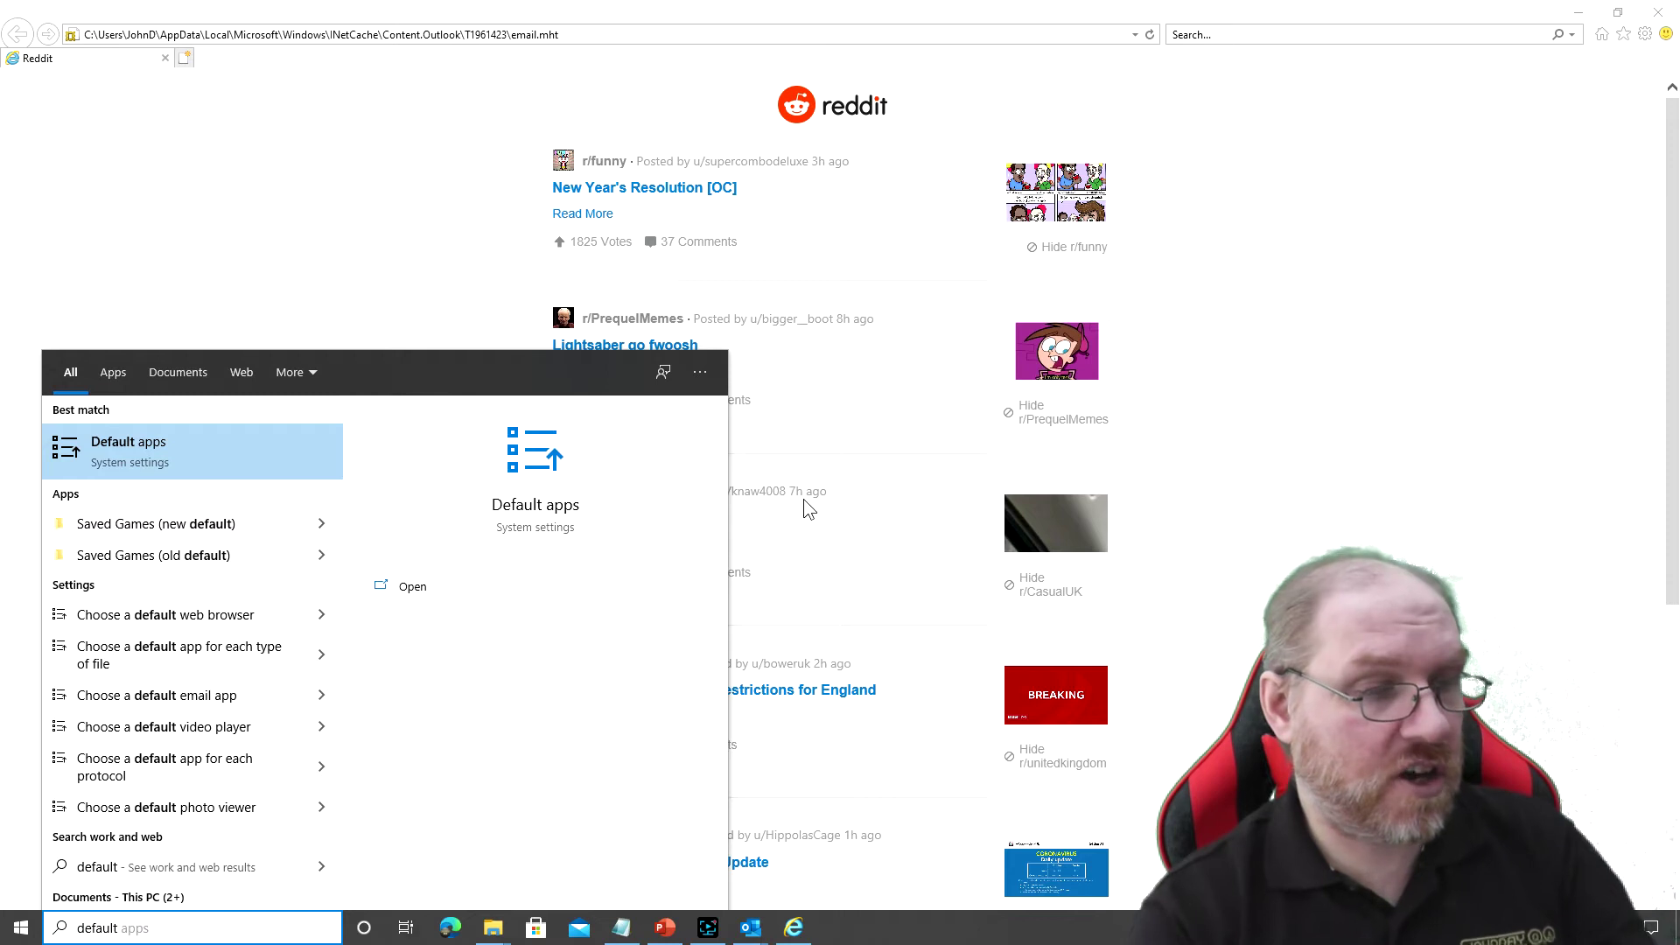
left_click(125, 449)
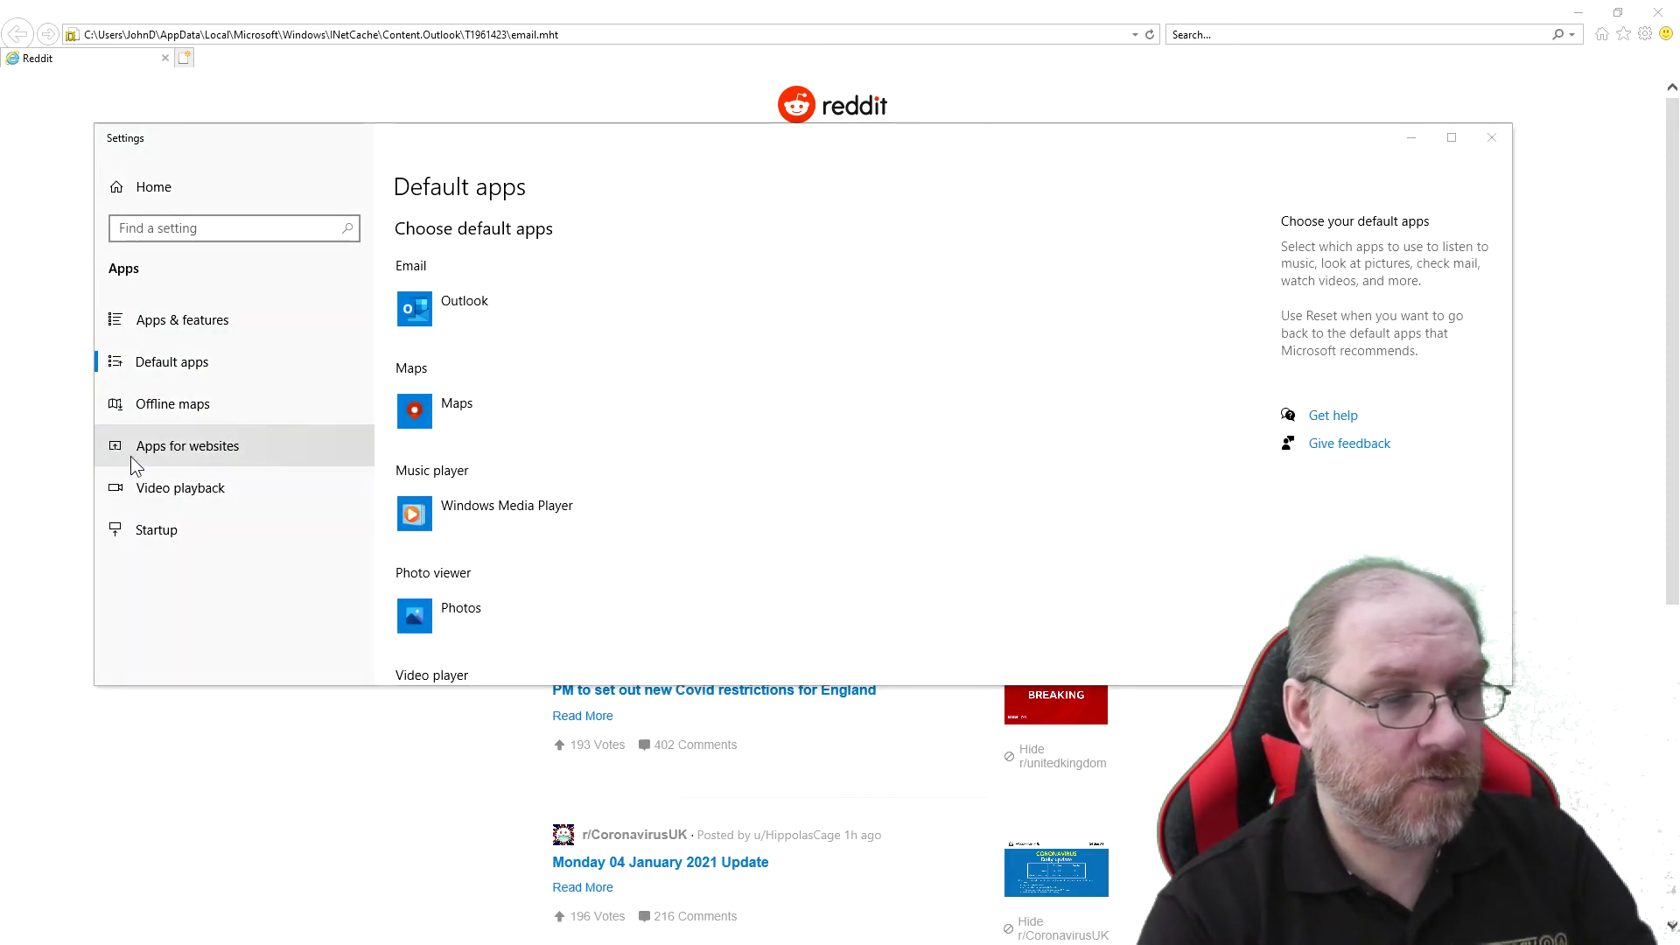
scroll(575, 427, "down", 5)
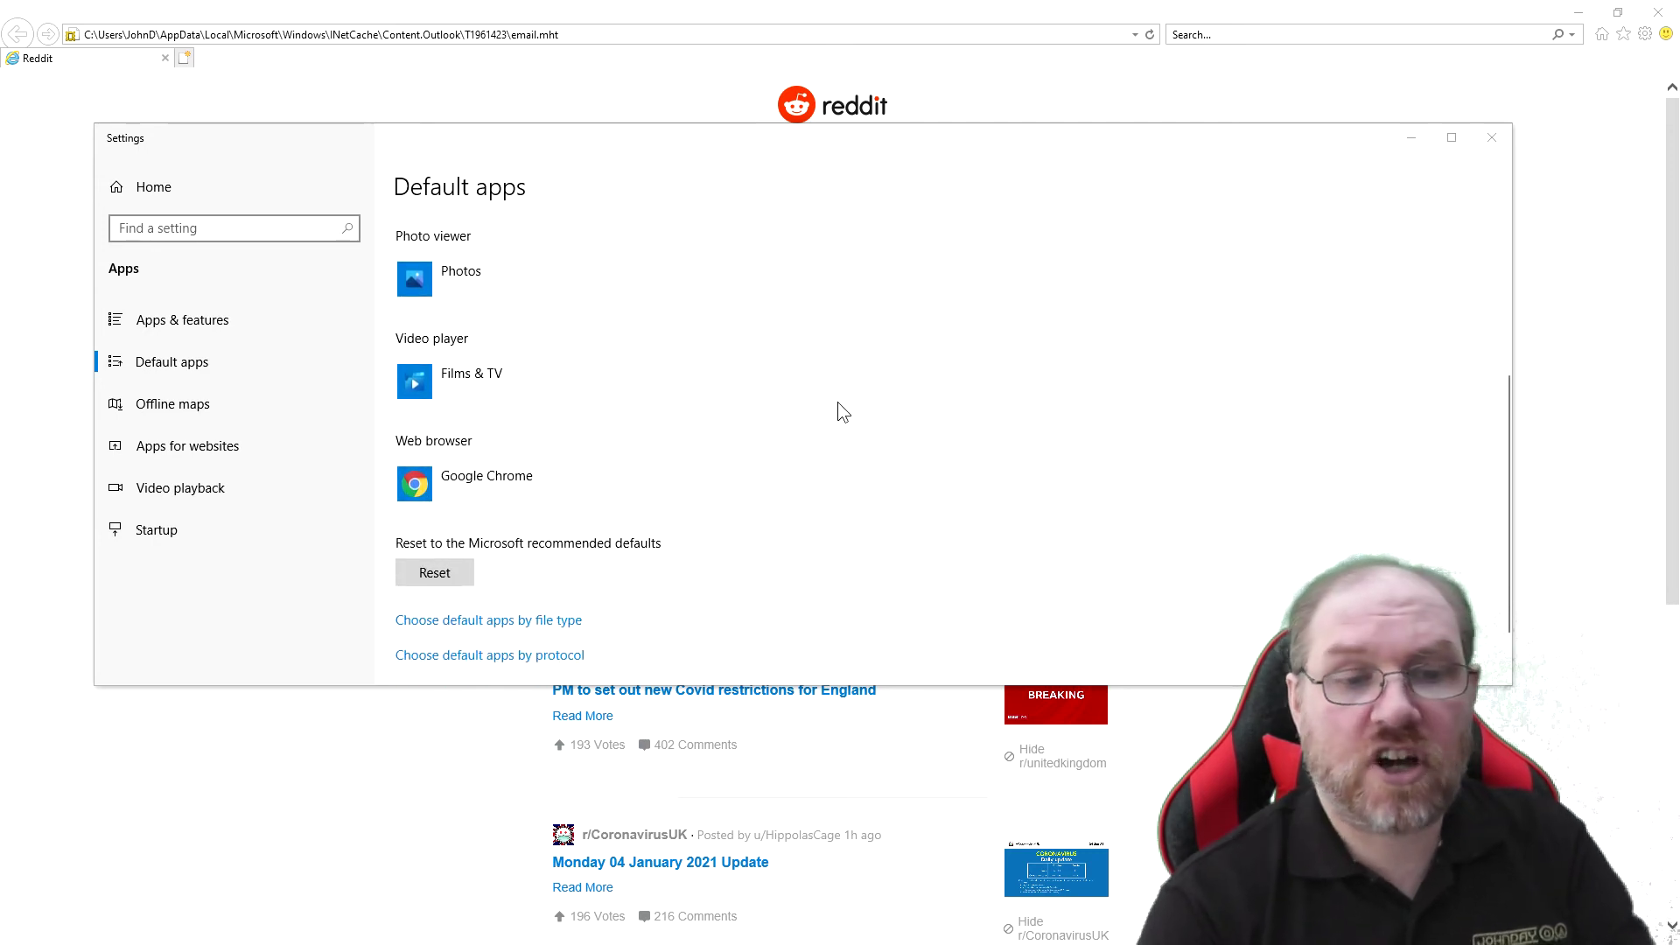
Close the Settings window and inspect the email.mht file path in Internet Explorer's address bar
left_click(1492, 137)
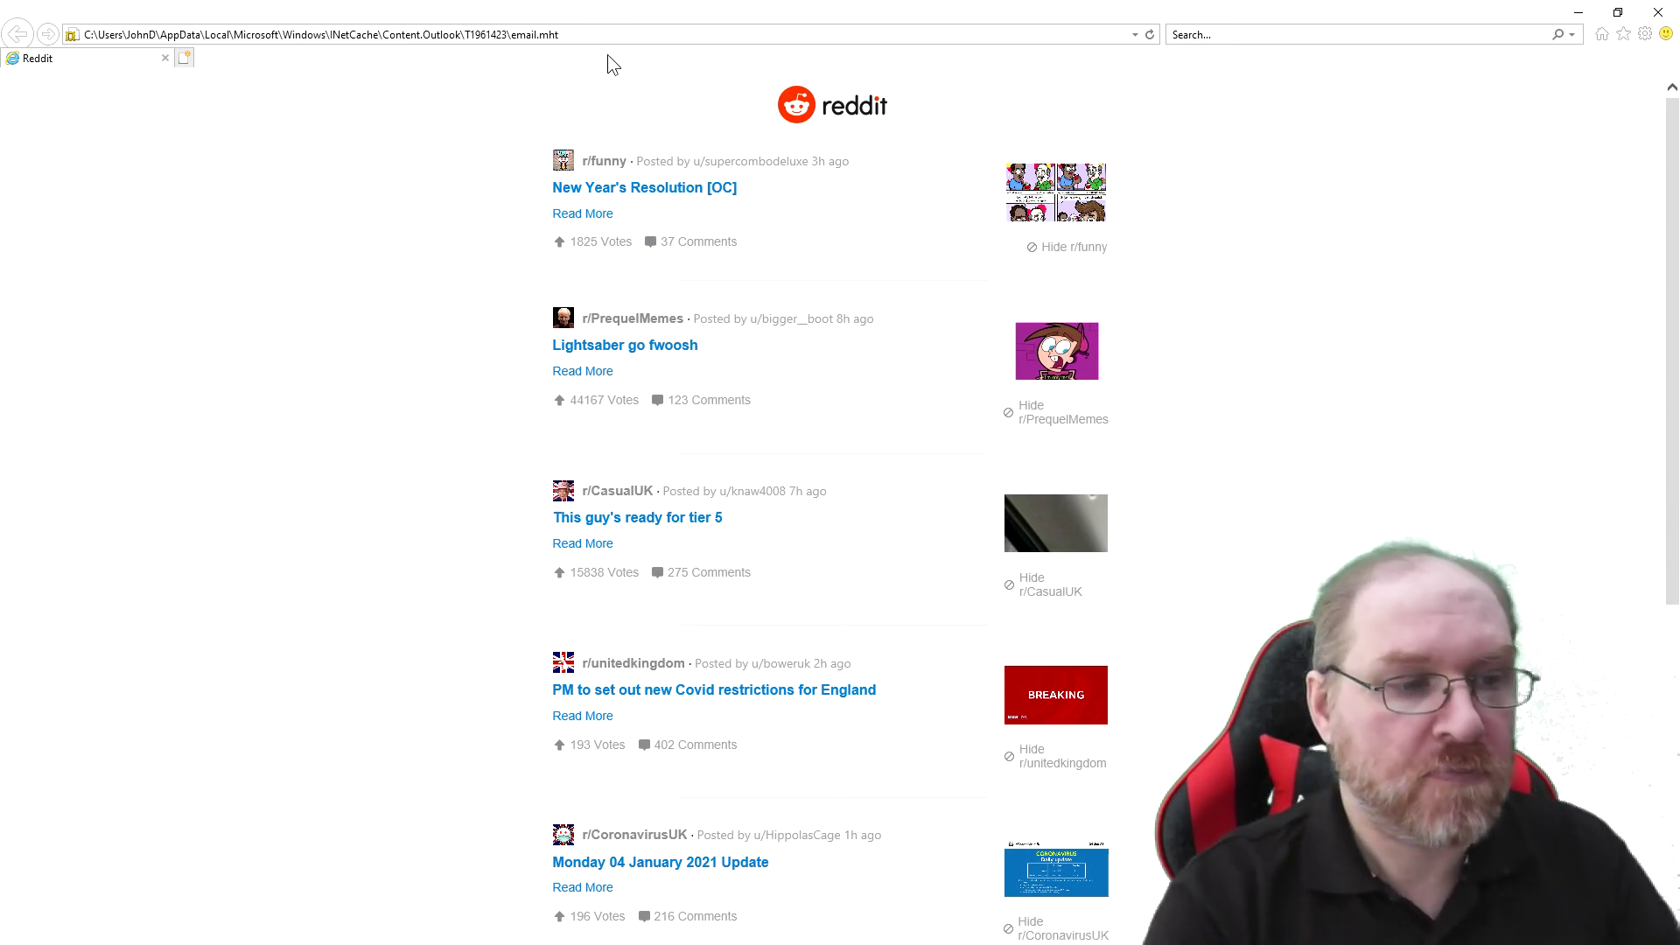
left_click(509, 35)
Copy the cache folder path from Internet Explorer and open T1961423 in a new File Explorer window
left_click(509, 35)
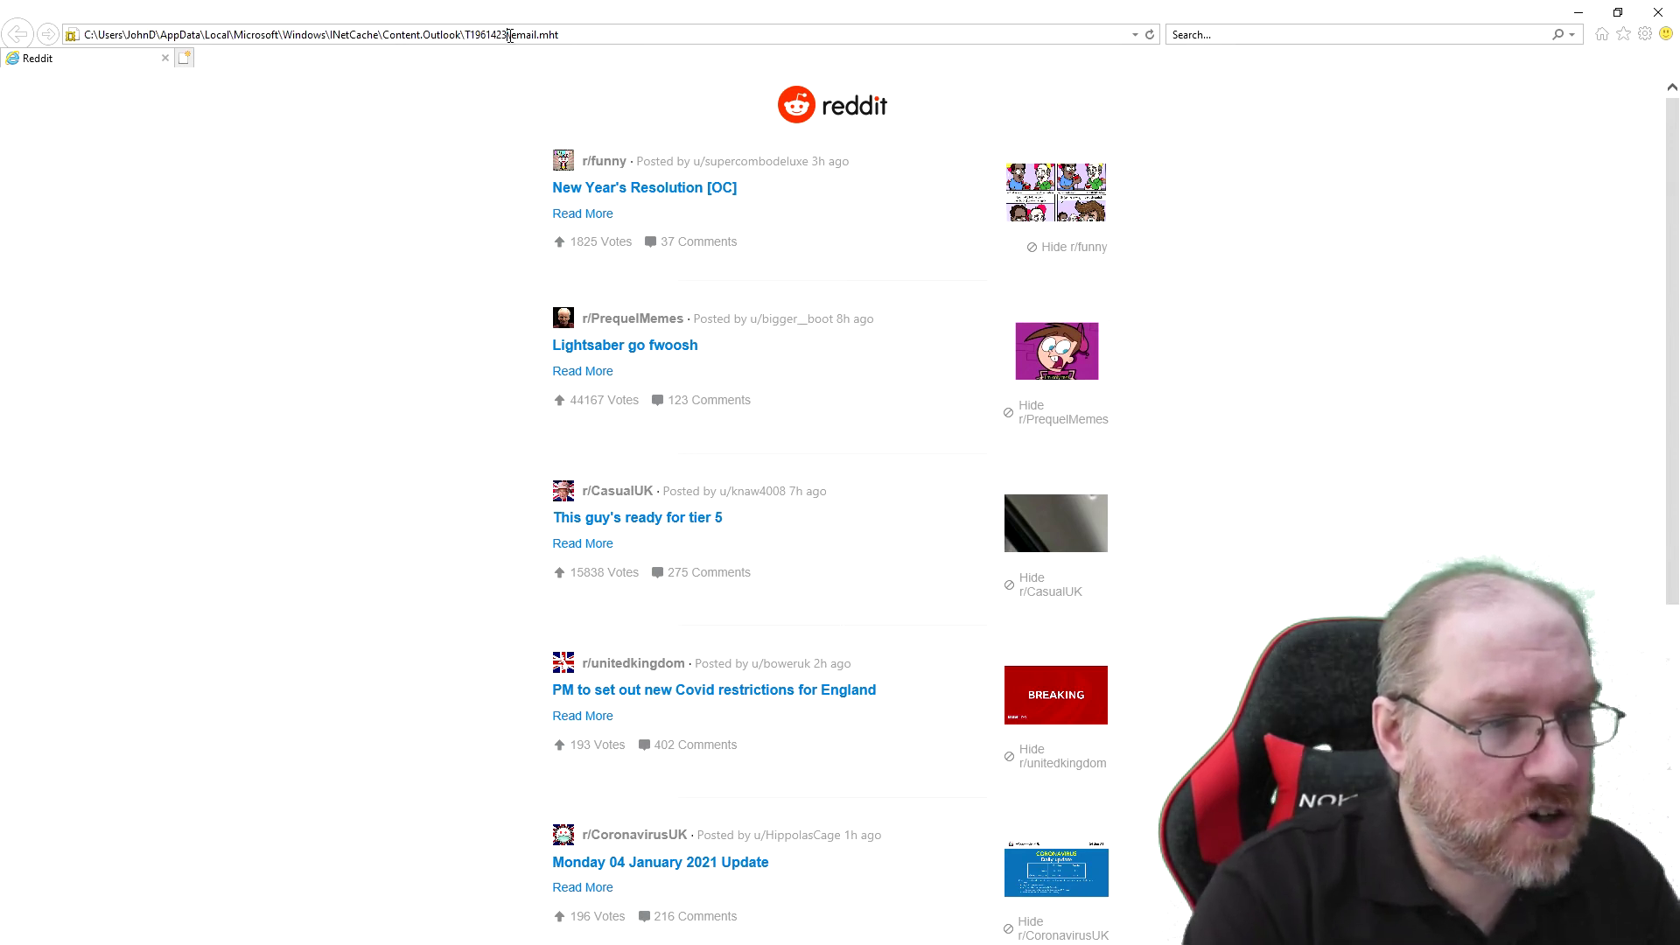
left_click_drag(509, 35, 77, 37)
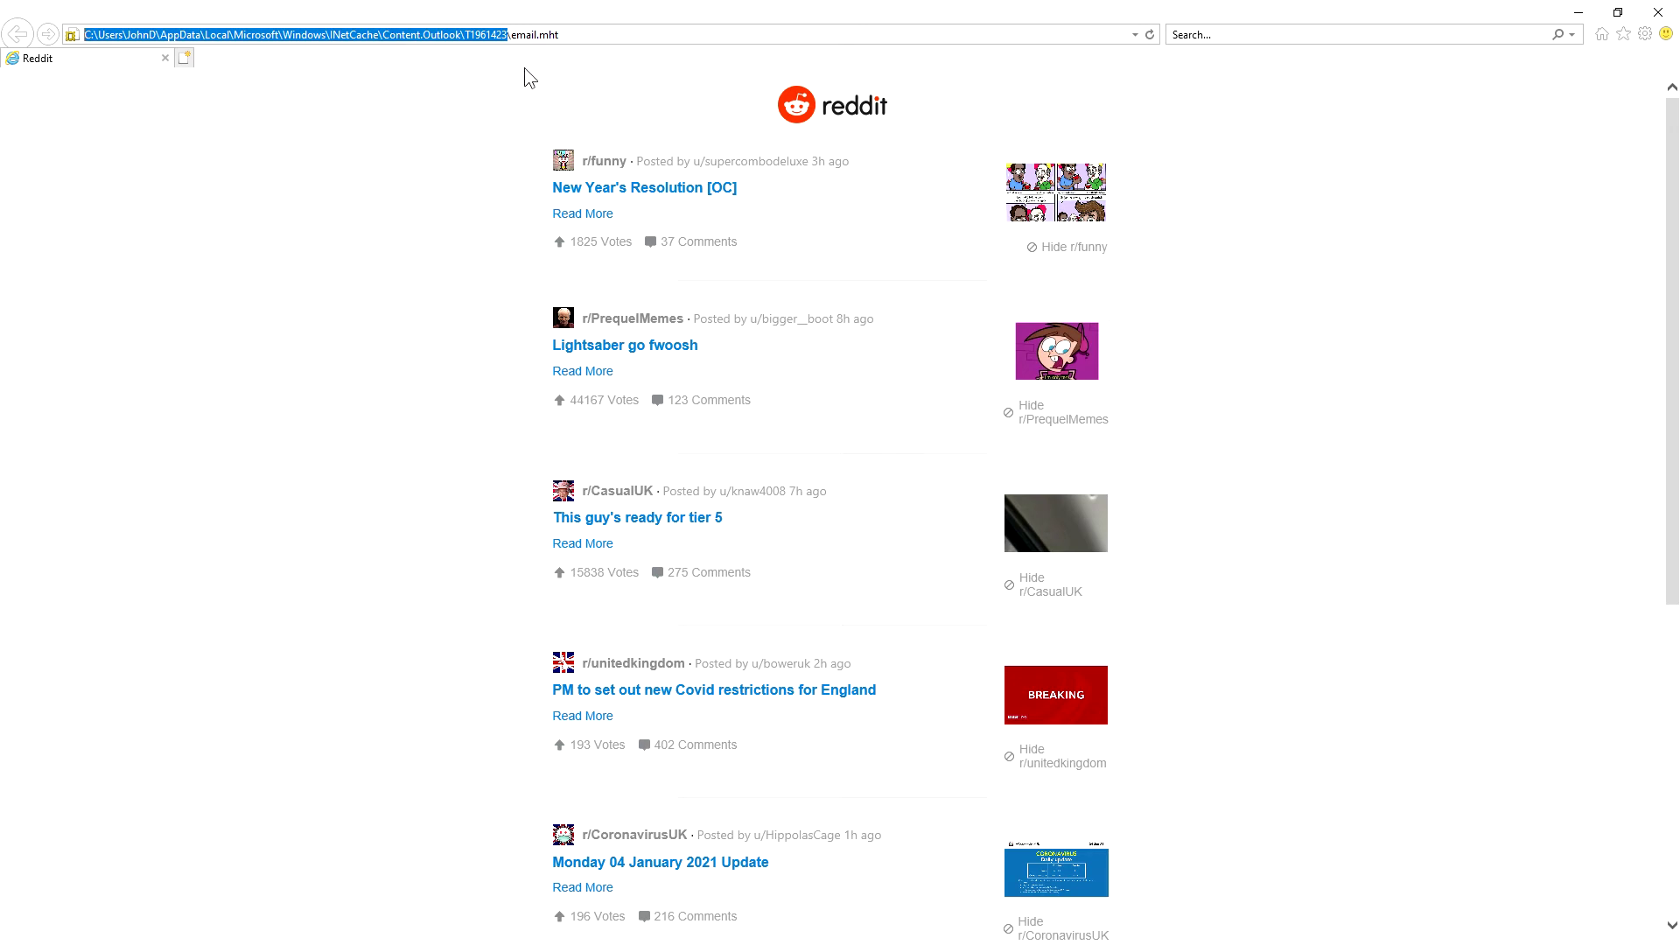
key("super+e")
left_click(636, 290)
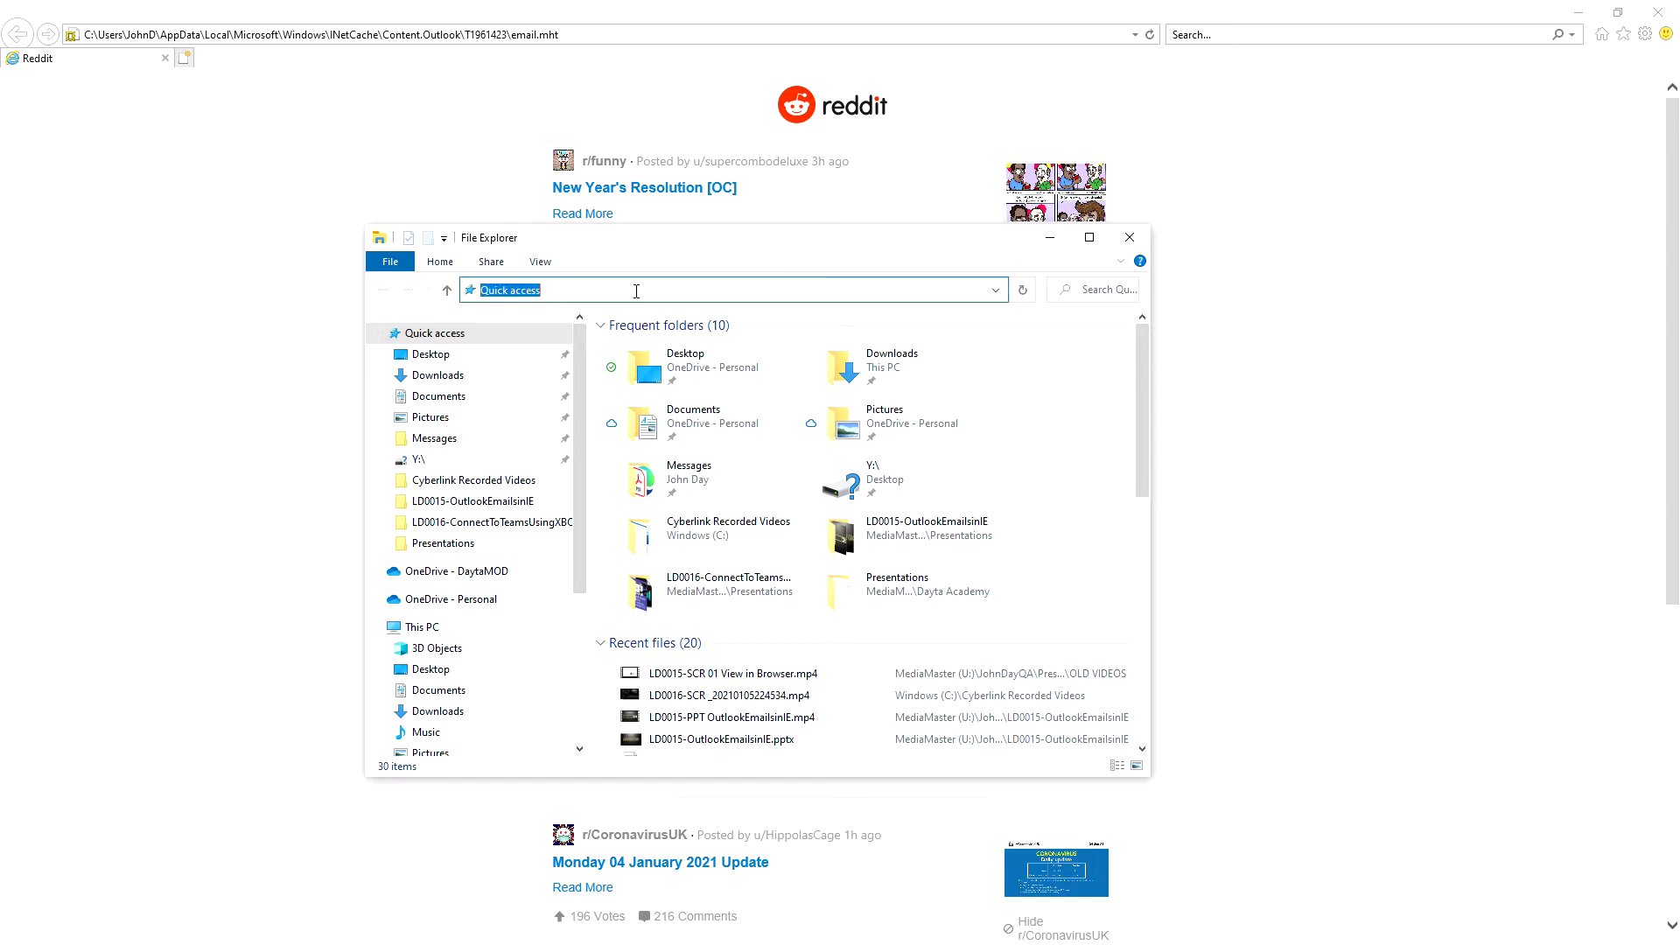
key("ctrl+v")
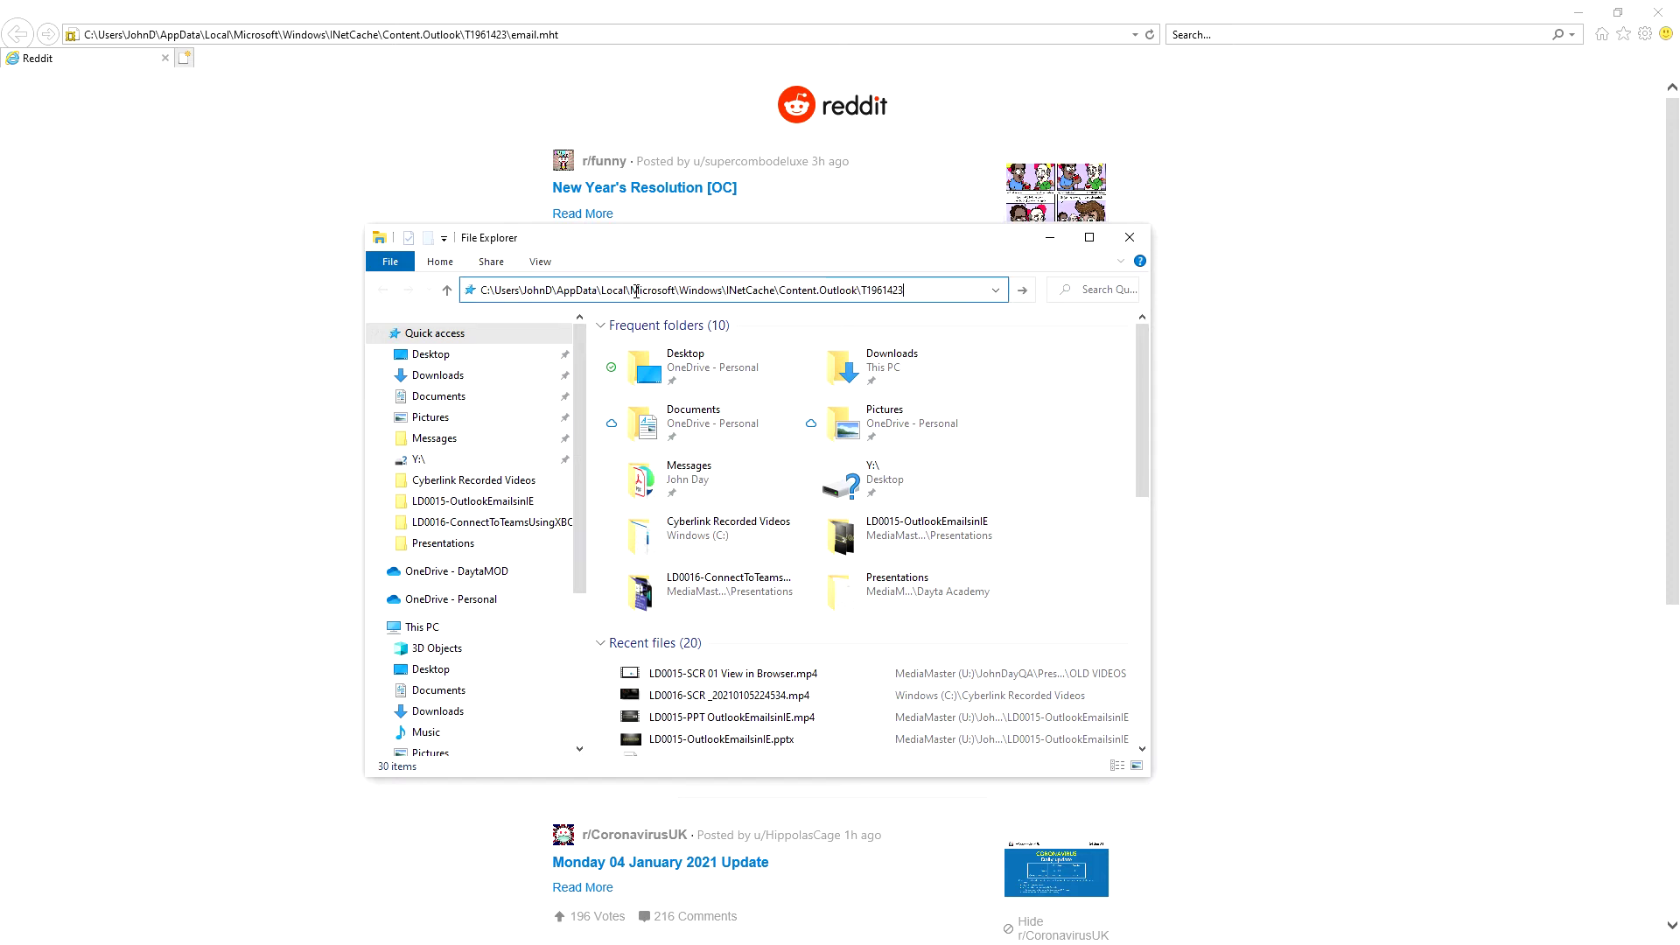
key("Return")
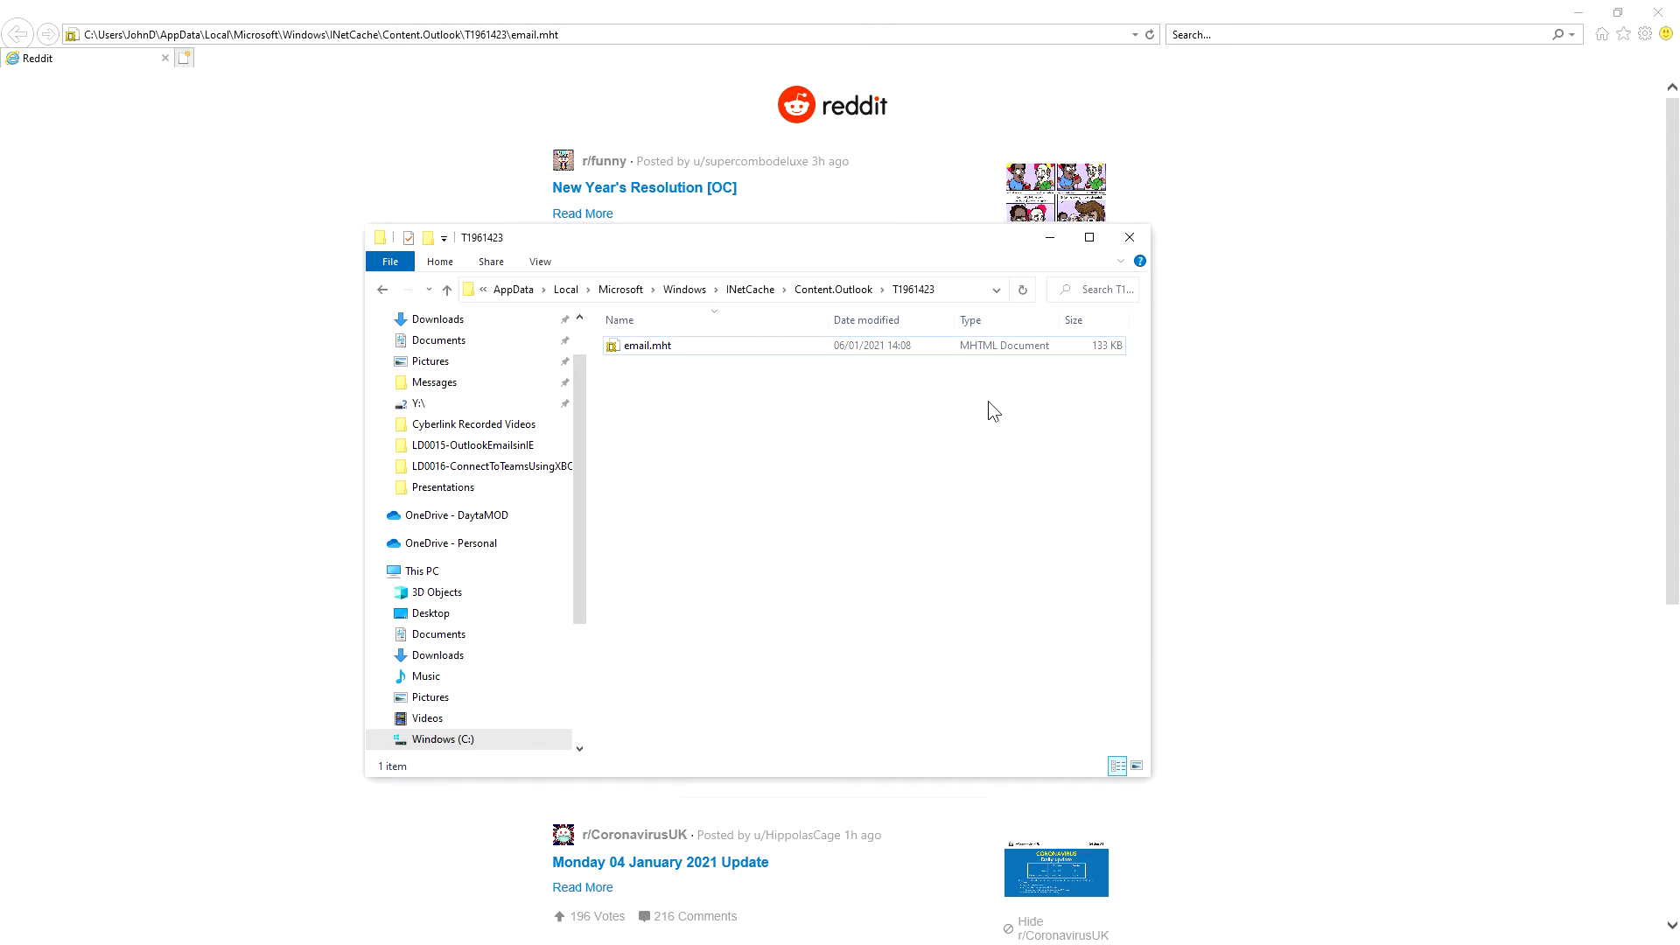
Close Internet Explorer and reopen the Reddit message in the browser from Outlook's info bar
left_click(1658, 14)
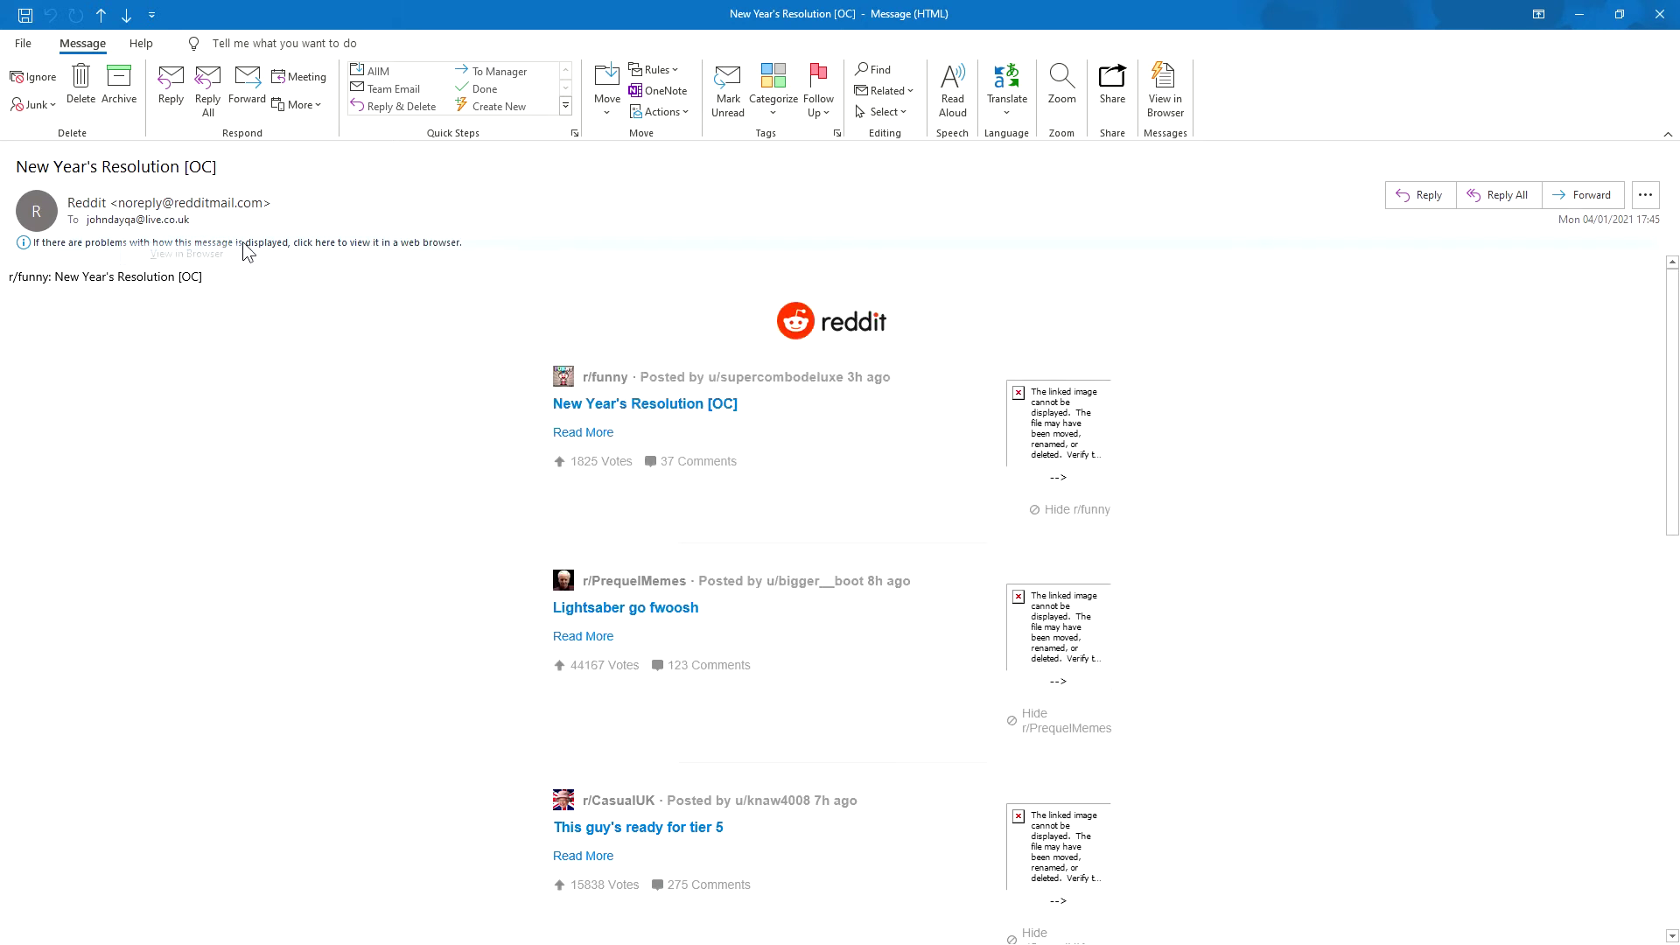
left_click(127, 254)
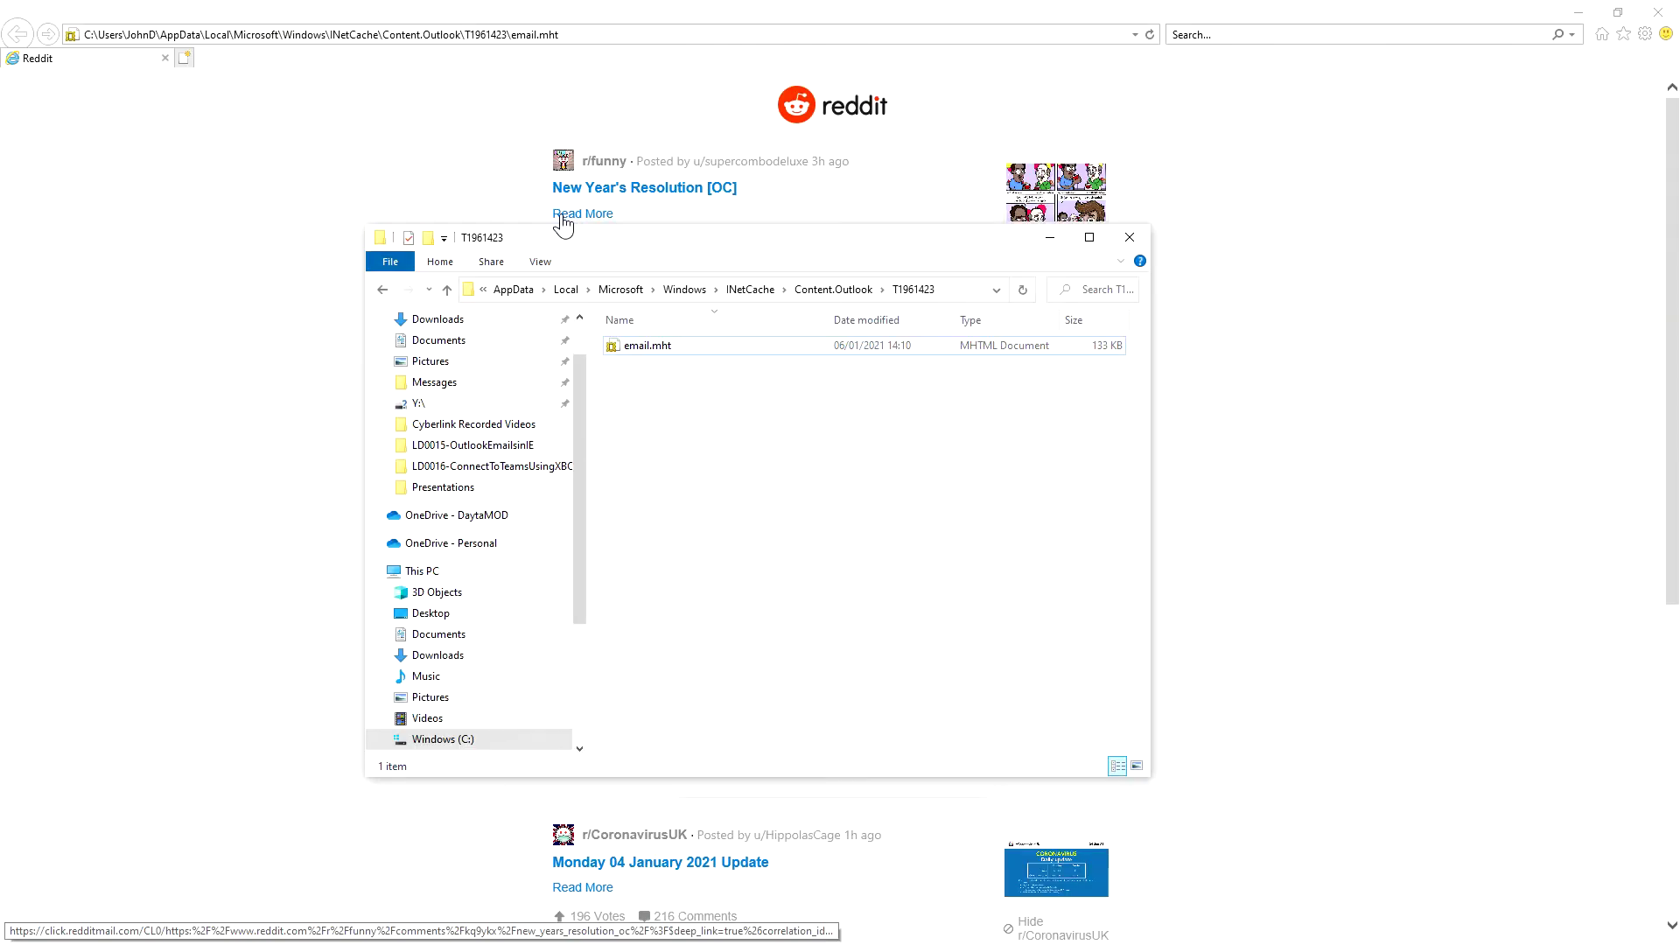
Duplicate email.mht as 'email - Copy.mht' and close the Internet Explorer message view
left_click(653, 350)
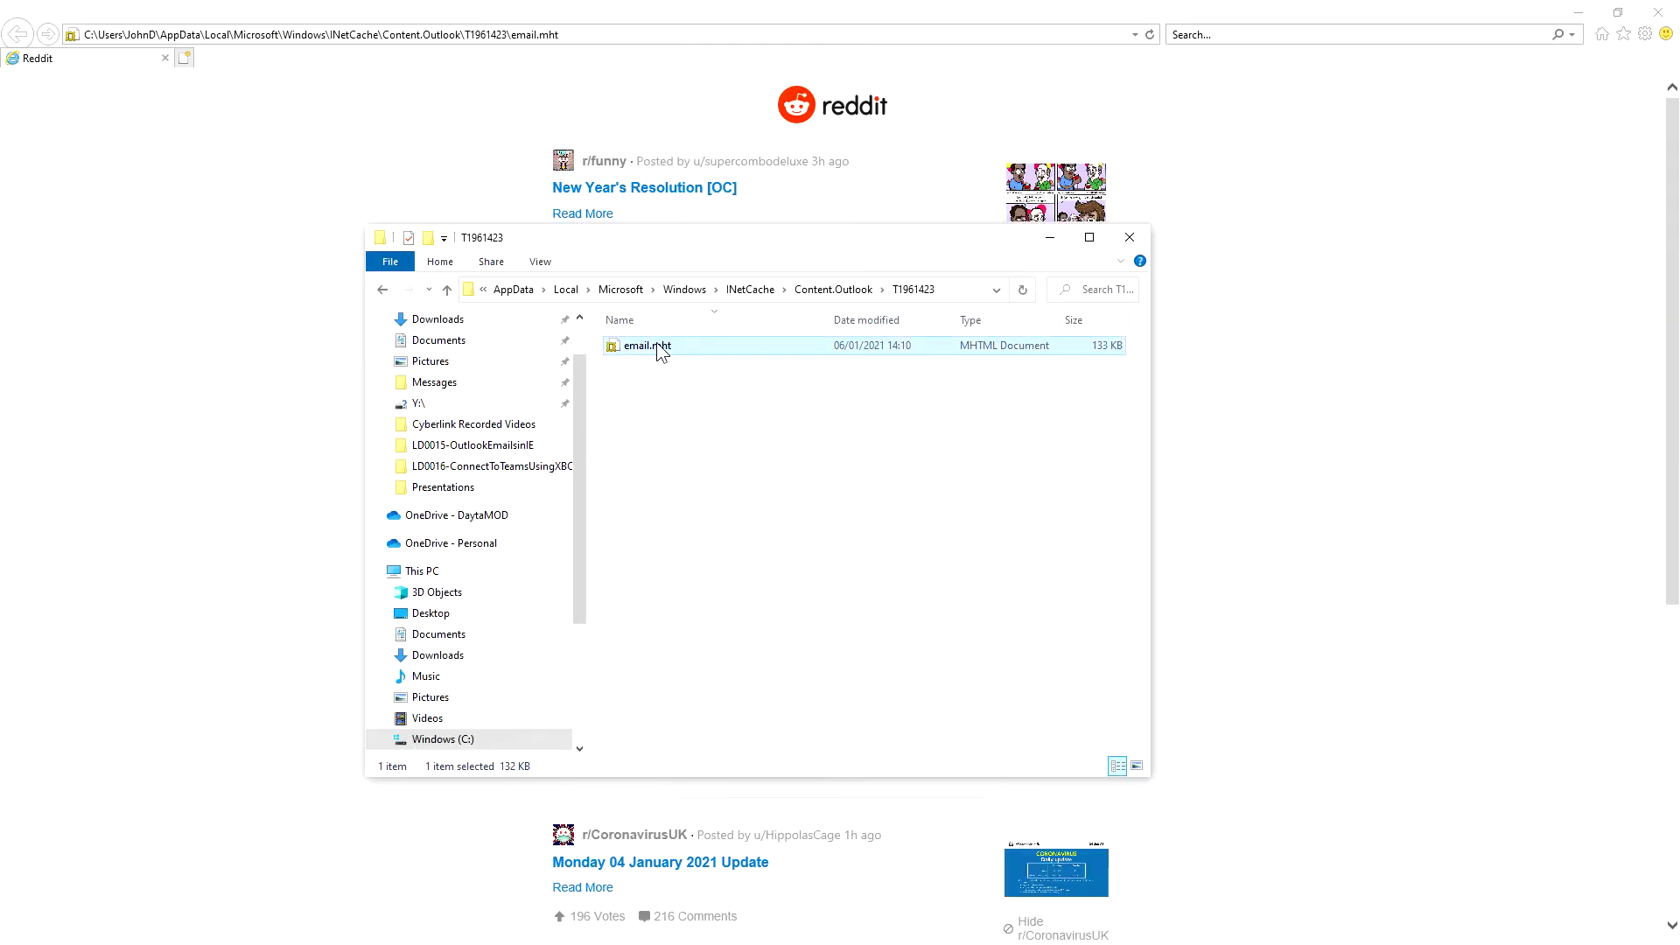
key("ctrl+c")
key("ctrl+v")
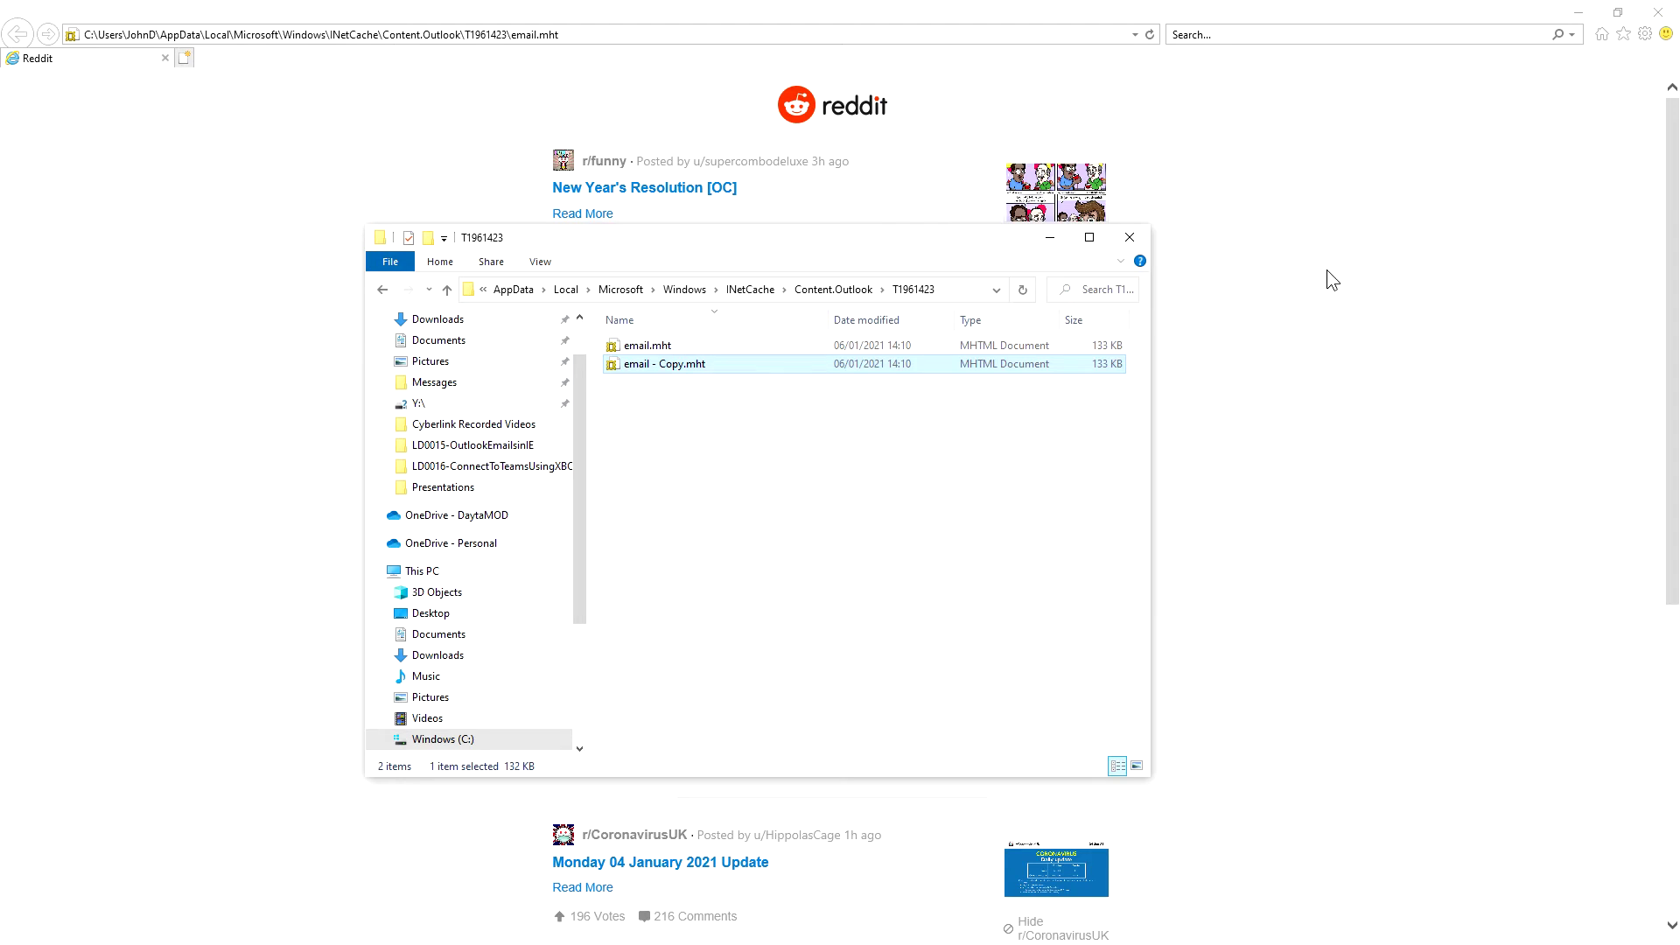
left_click(1657, 14)
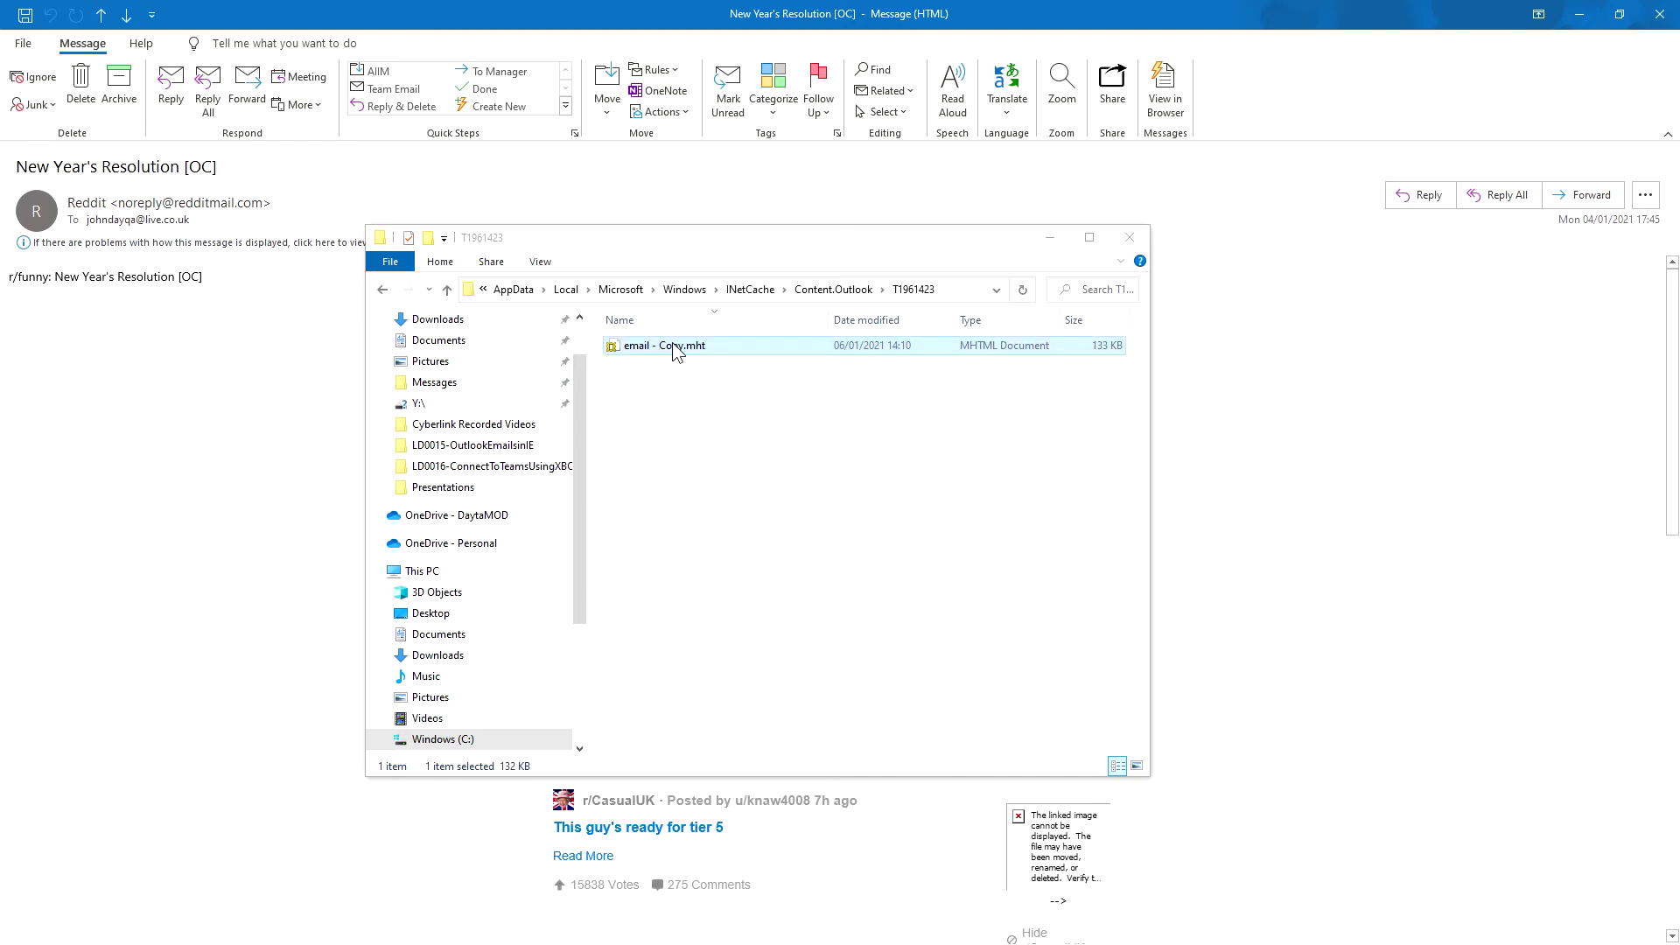
Open 'email - Copy.mht' with Notepad to read its raw MIME source, then close Notepad
left_click(674, 350)
right_click(674, 352)
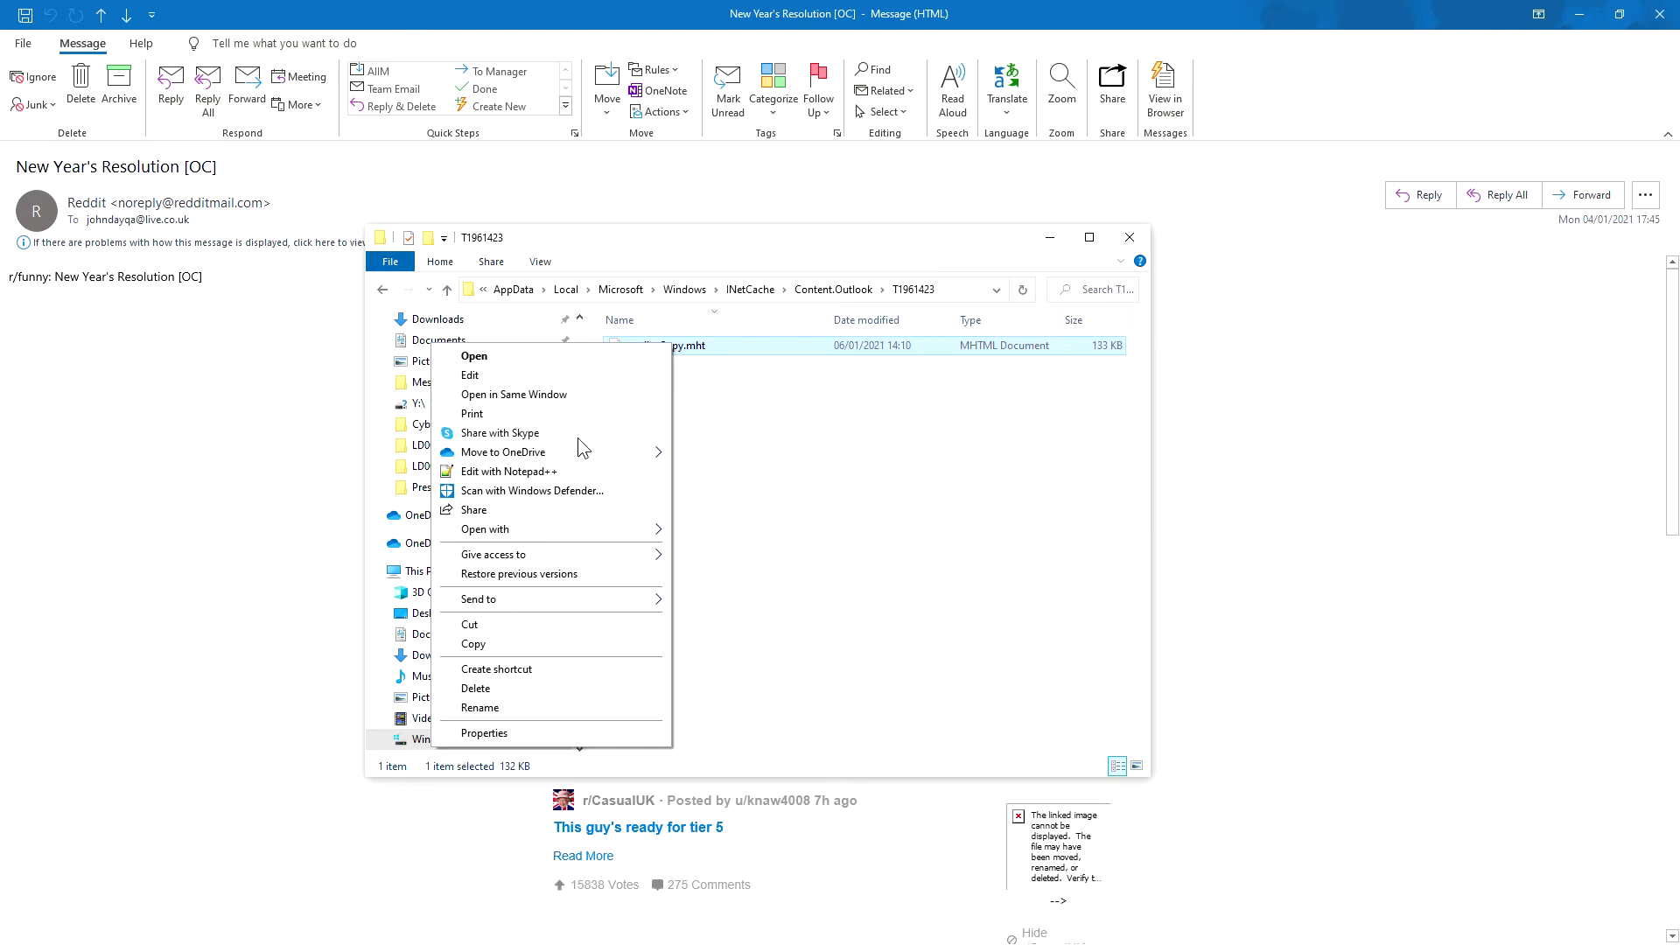
mouse_move(594, 529)
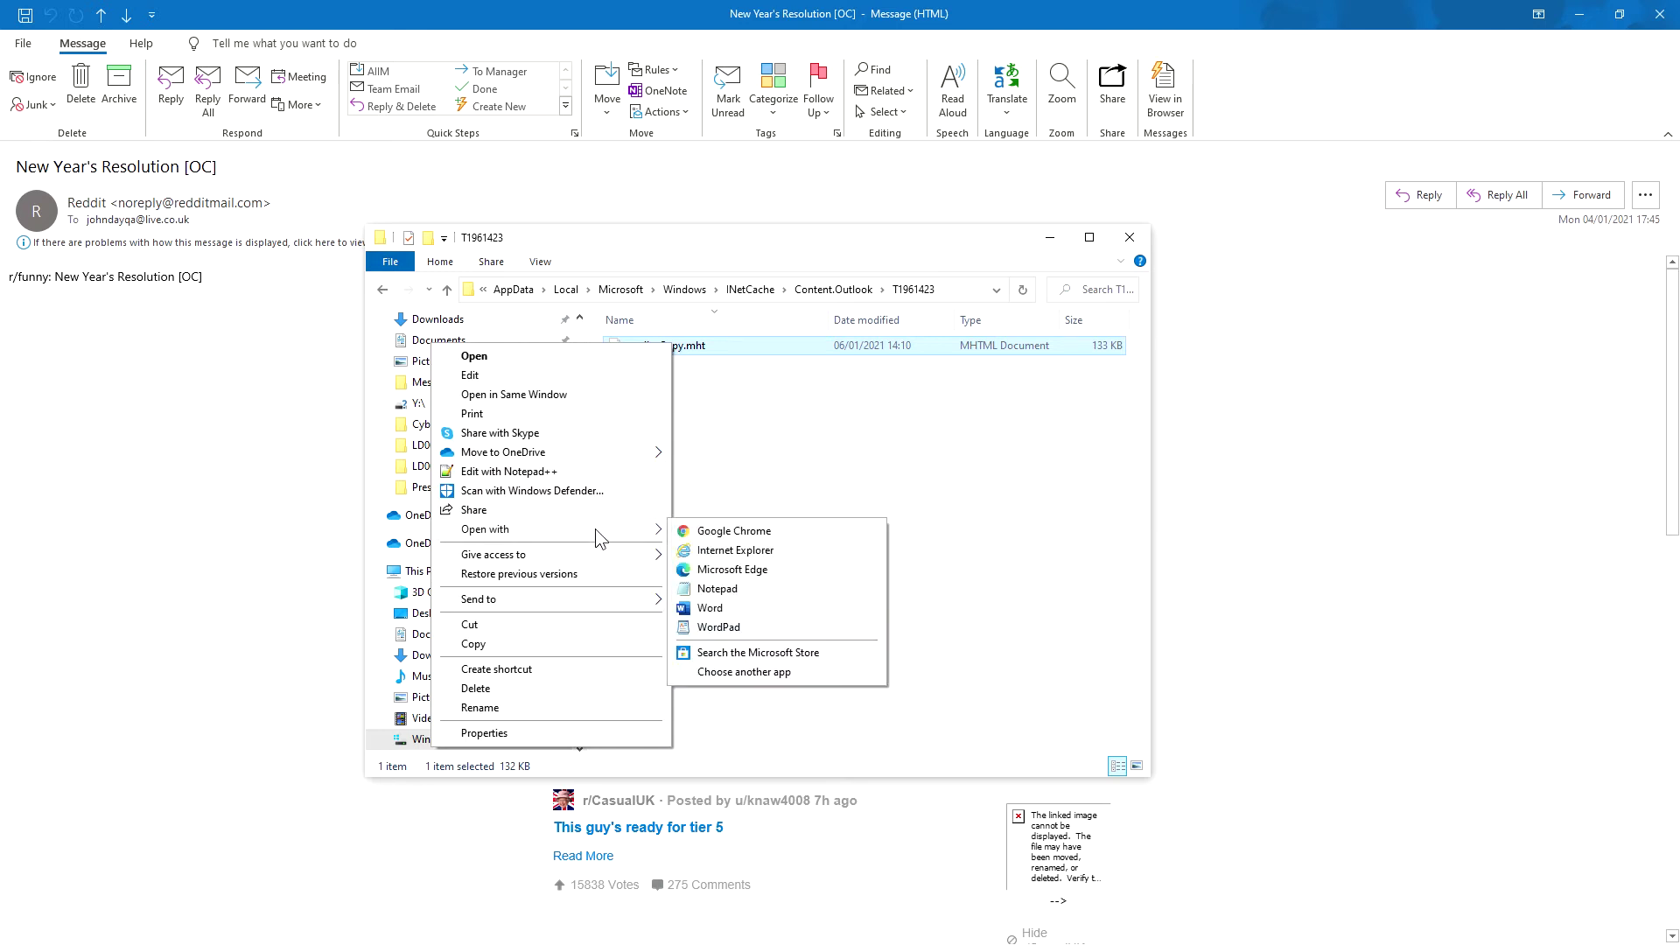
left_click(754, 533)
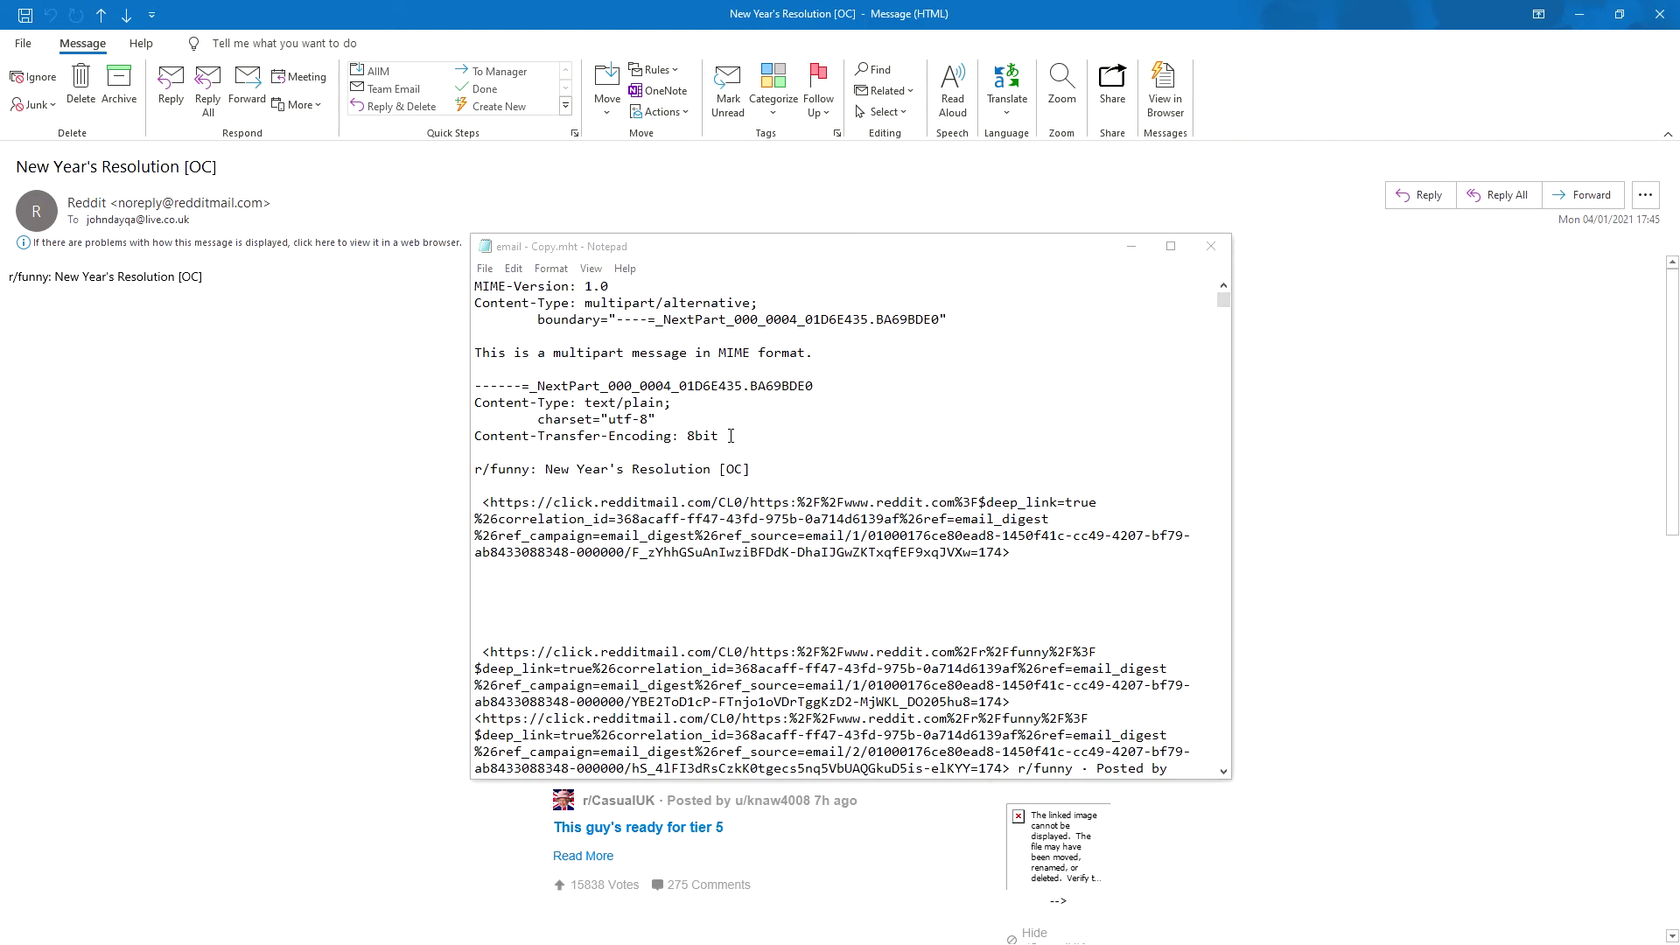
left_click(1211, 246)
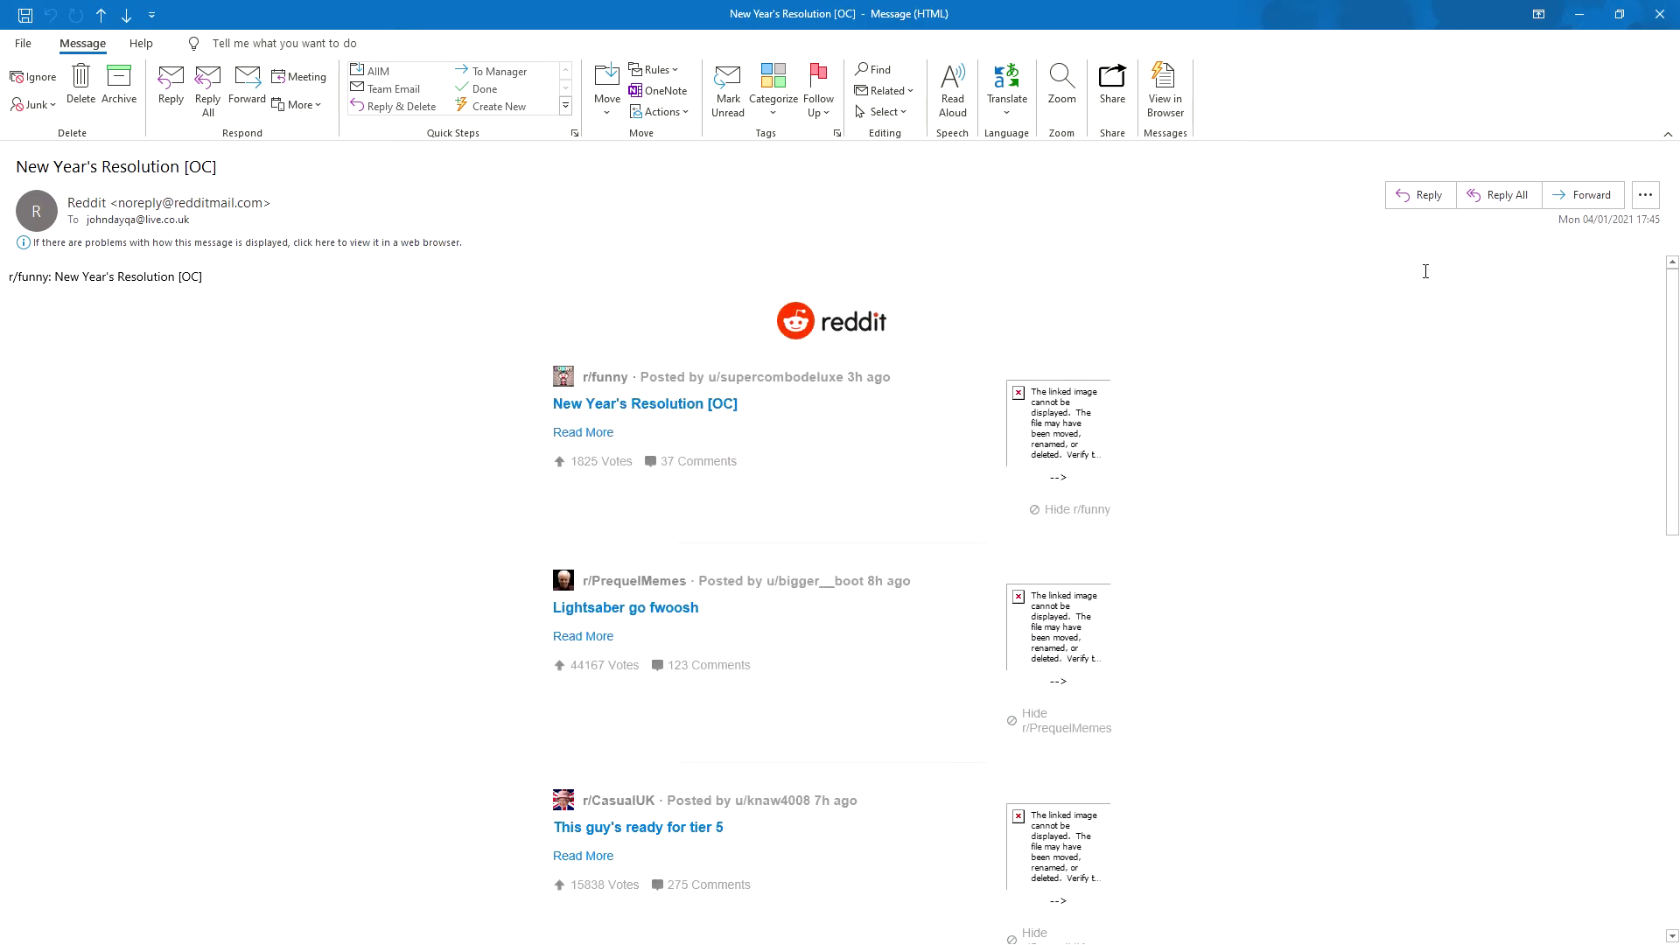
Find Default apps via a Start search for 'default', maximize it, and check Google Chrome as web browser
left_click(1579, 14)
key("super")
type("default")
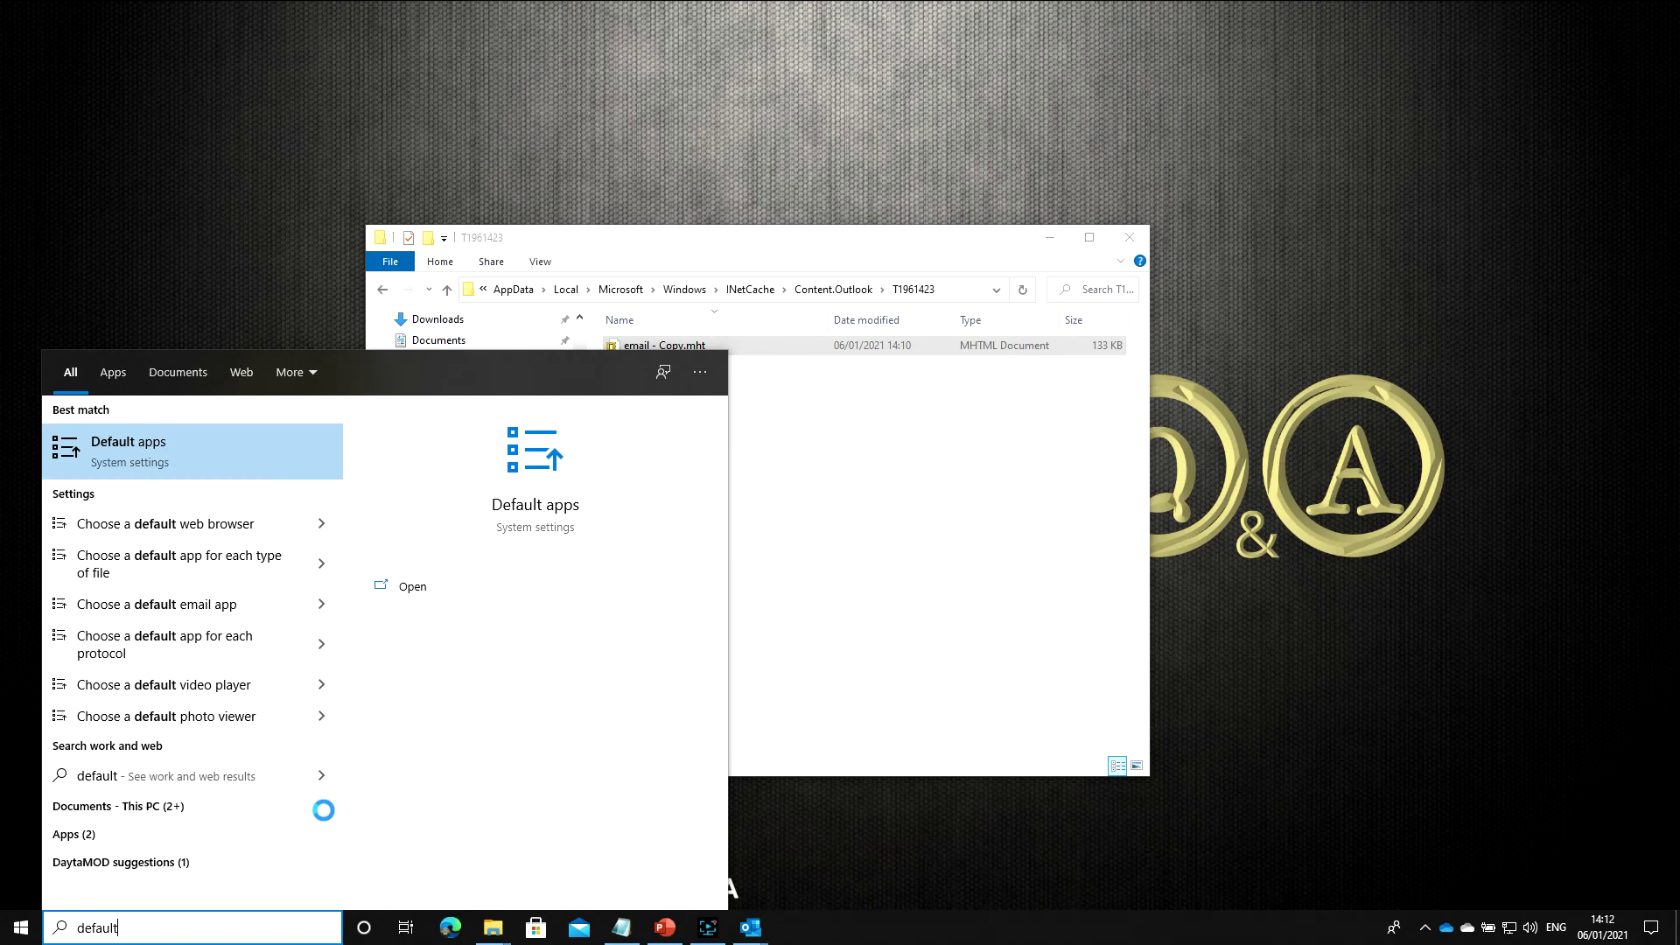
left_click(167, 449)
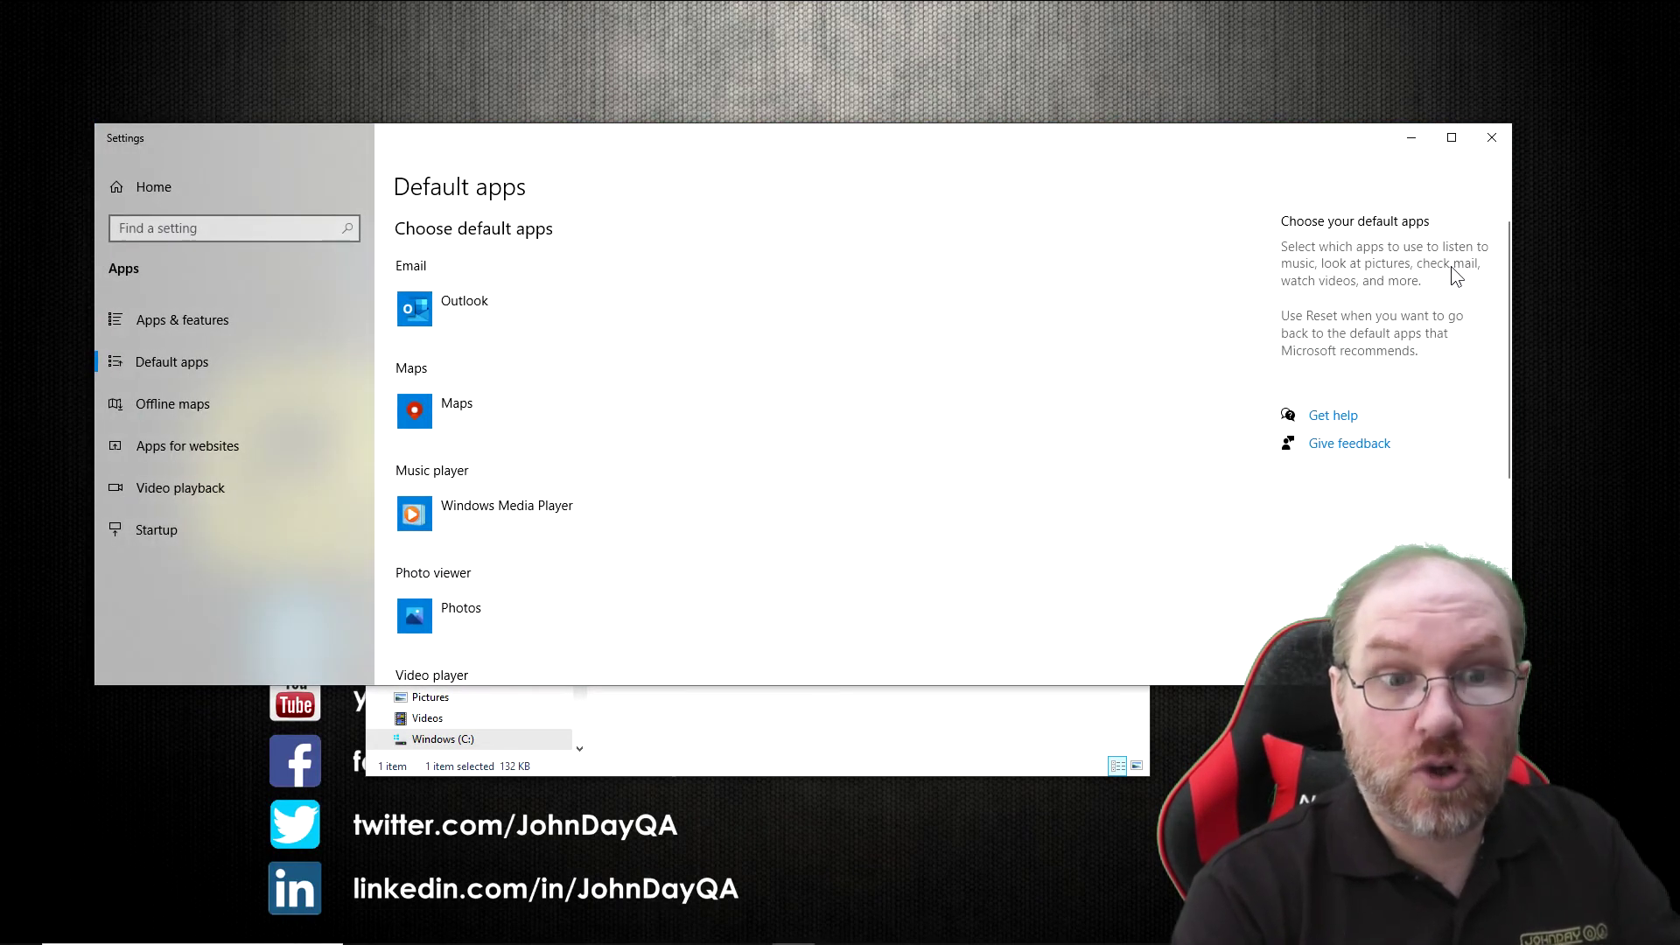
left_click(1452, 137)
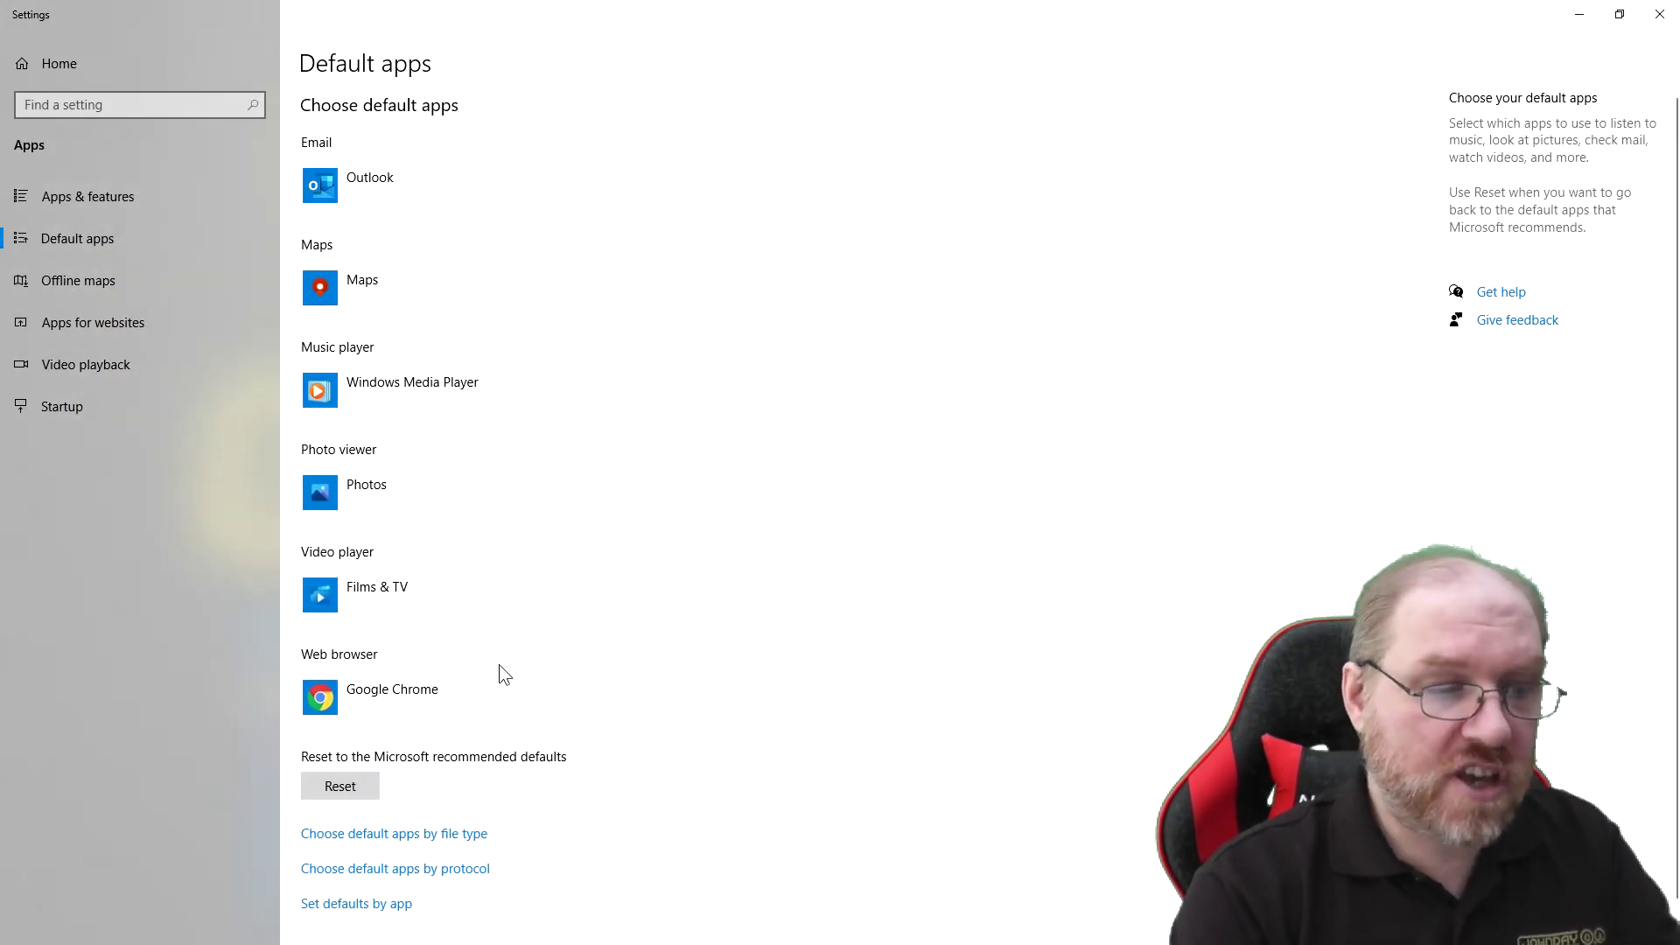
left_click(354, 695)
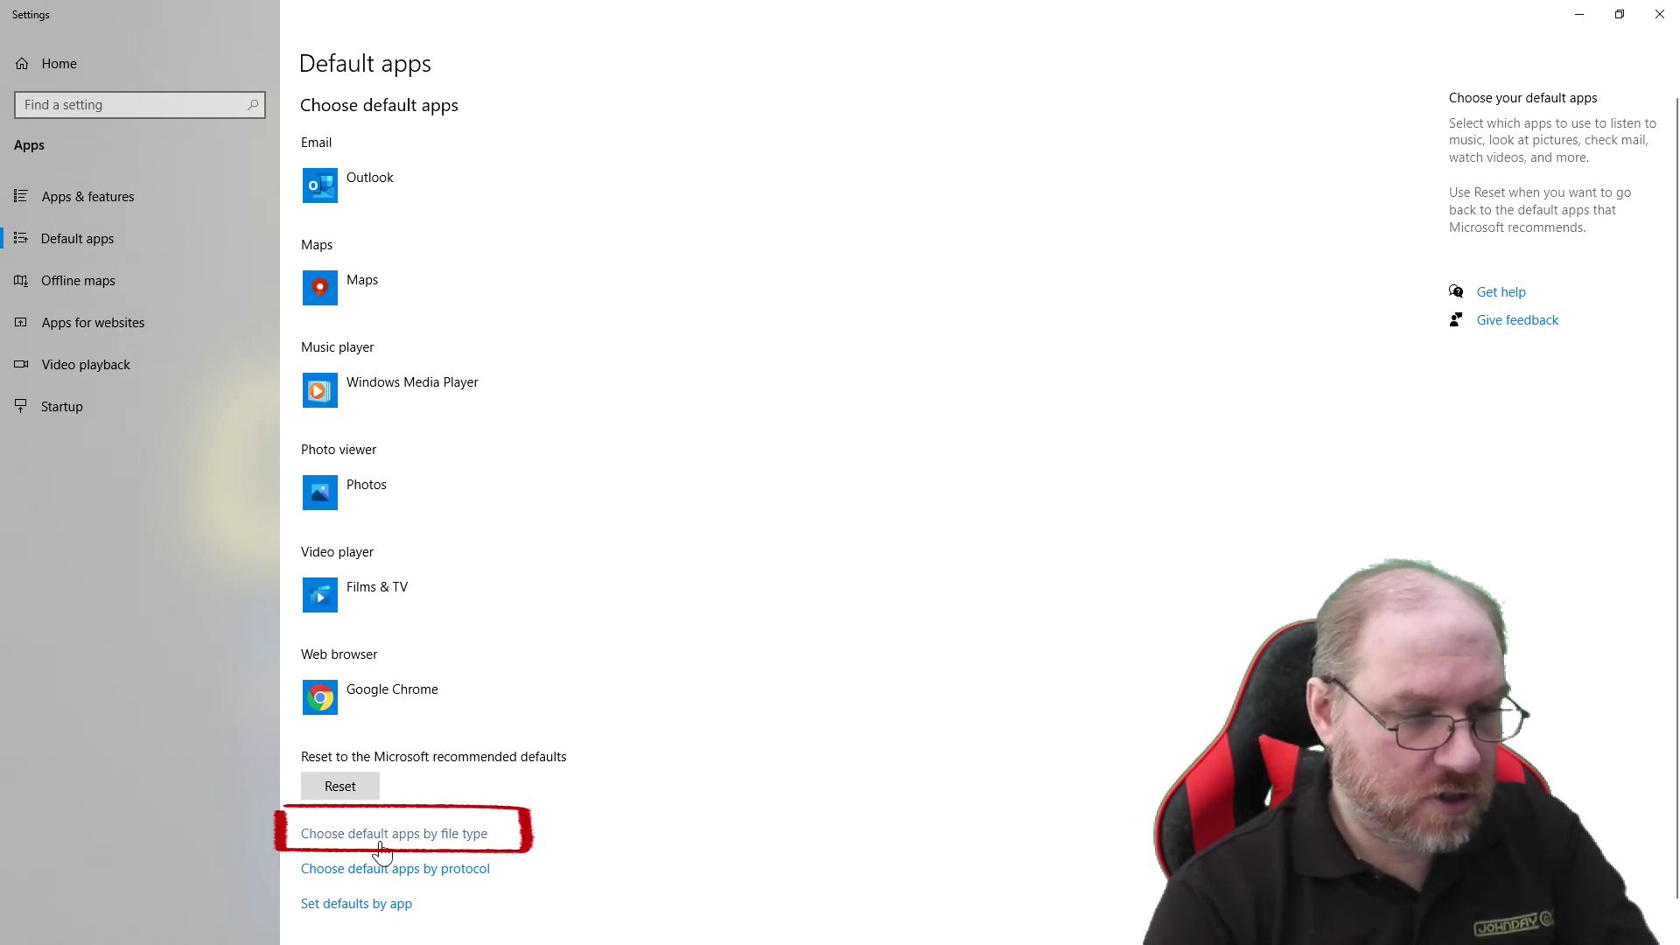
In 'Choose default apps by file type', open the app choice for .mht, currently Internet Explorer
left_click(391, 838)
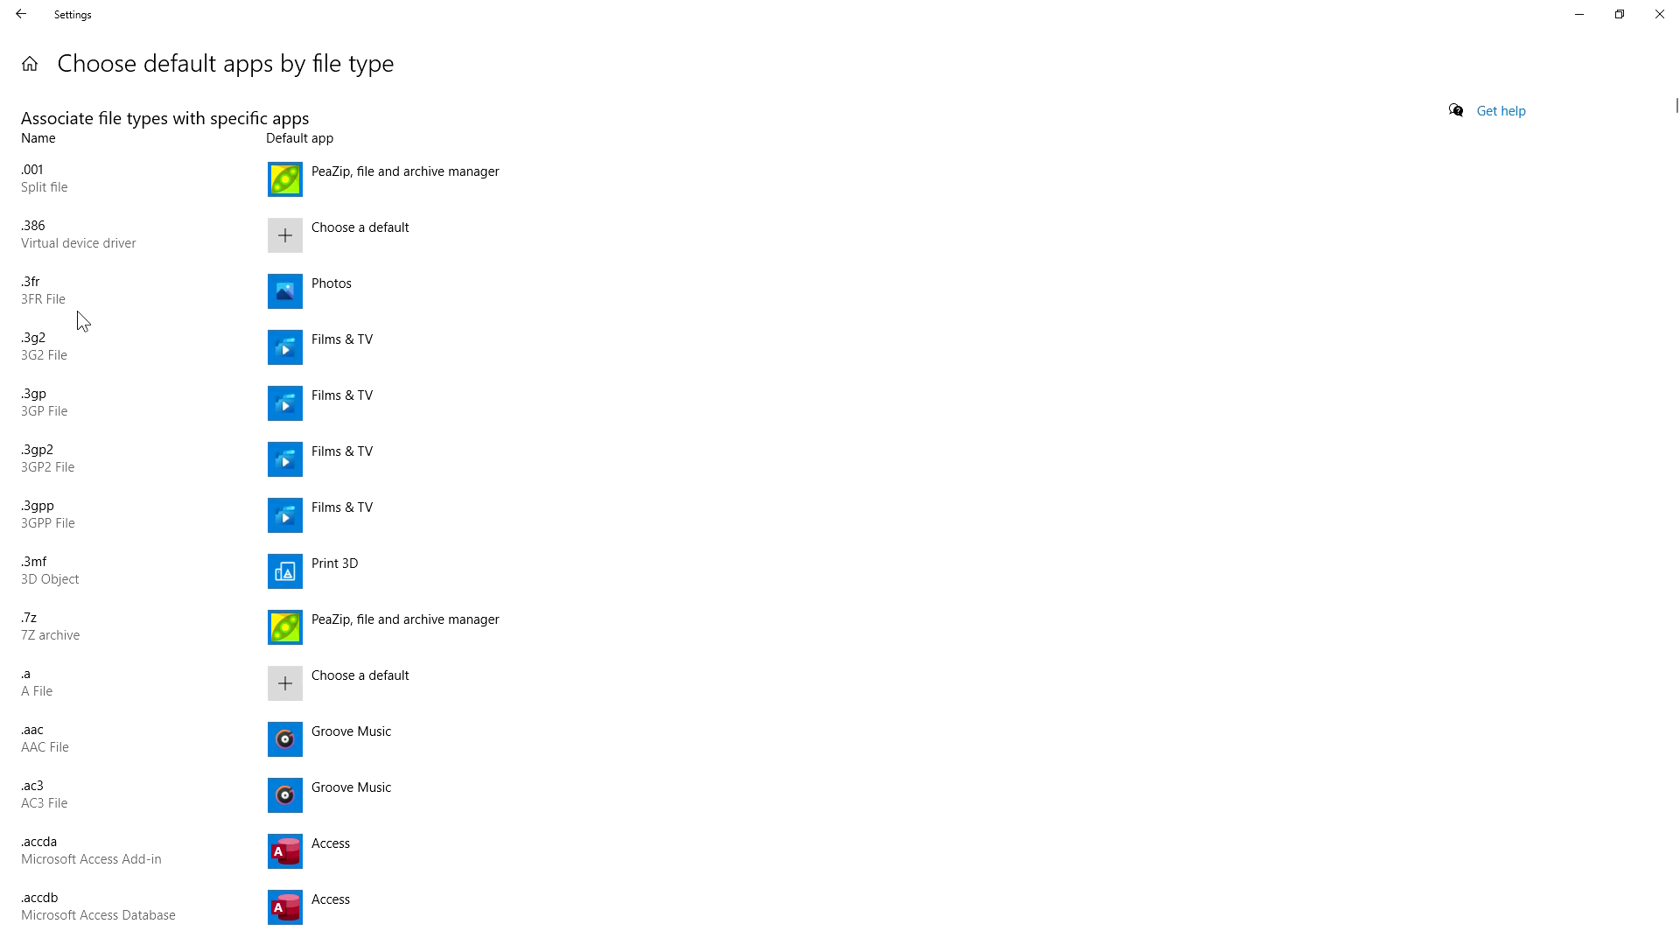
key("ctrl")
key("ctrl")
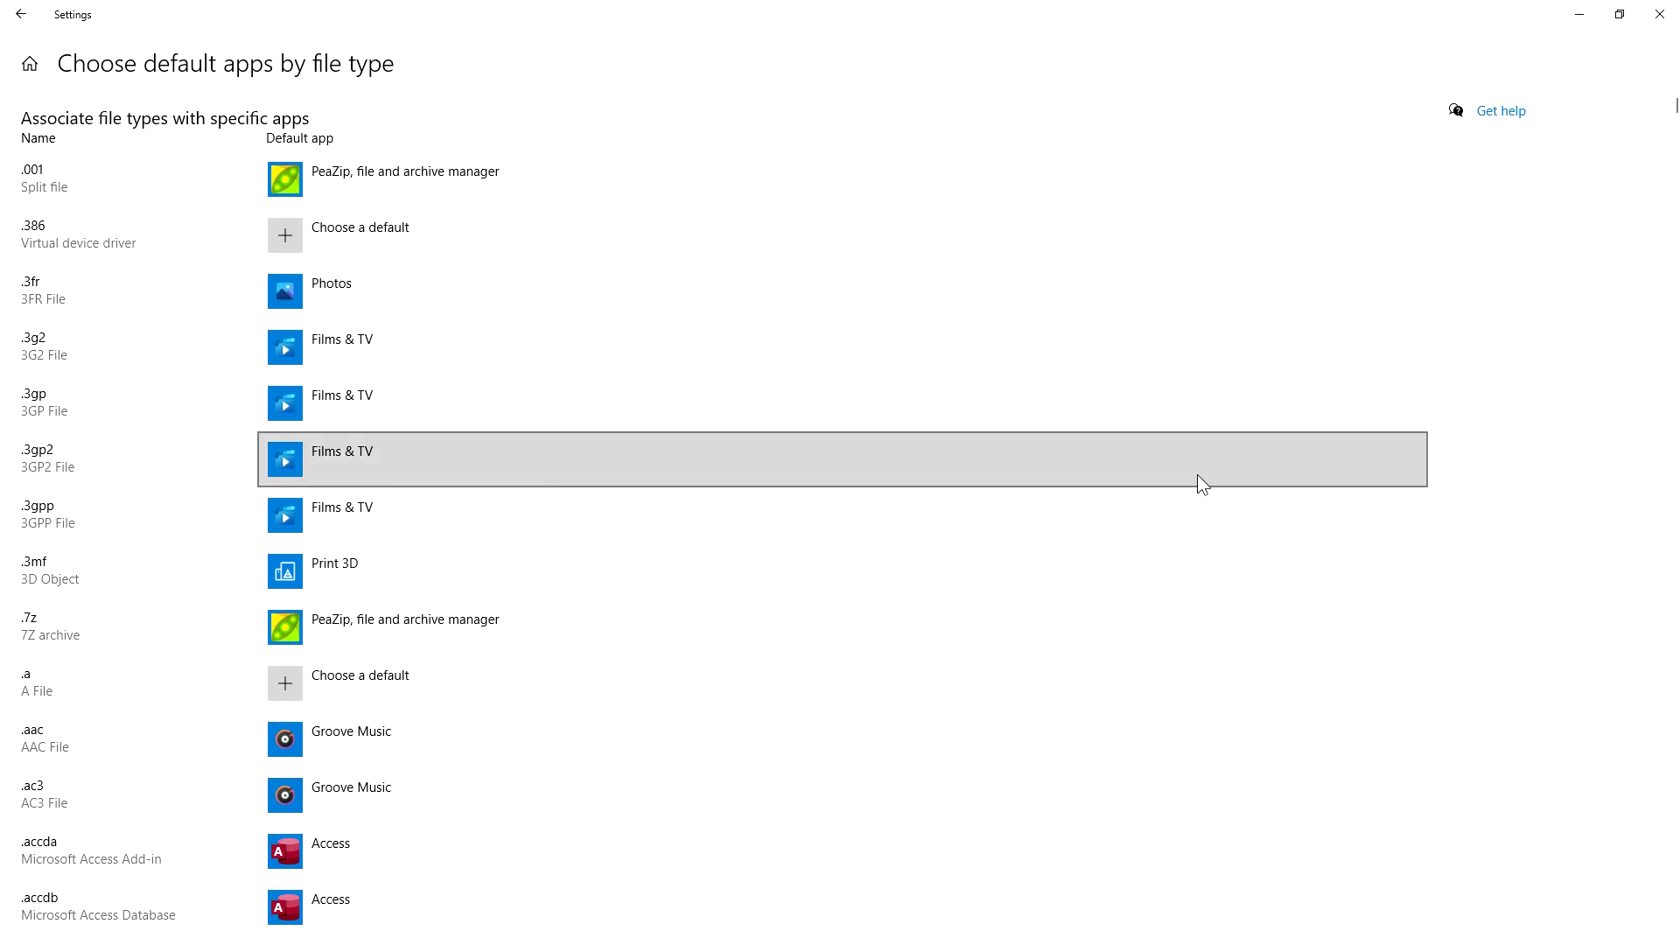
key("ctrl")
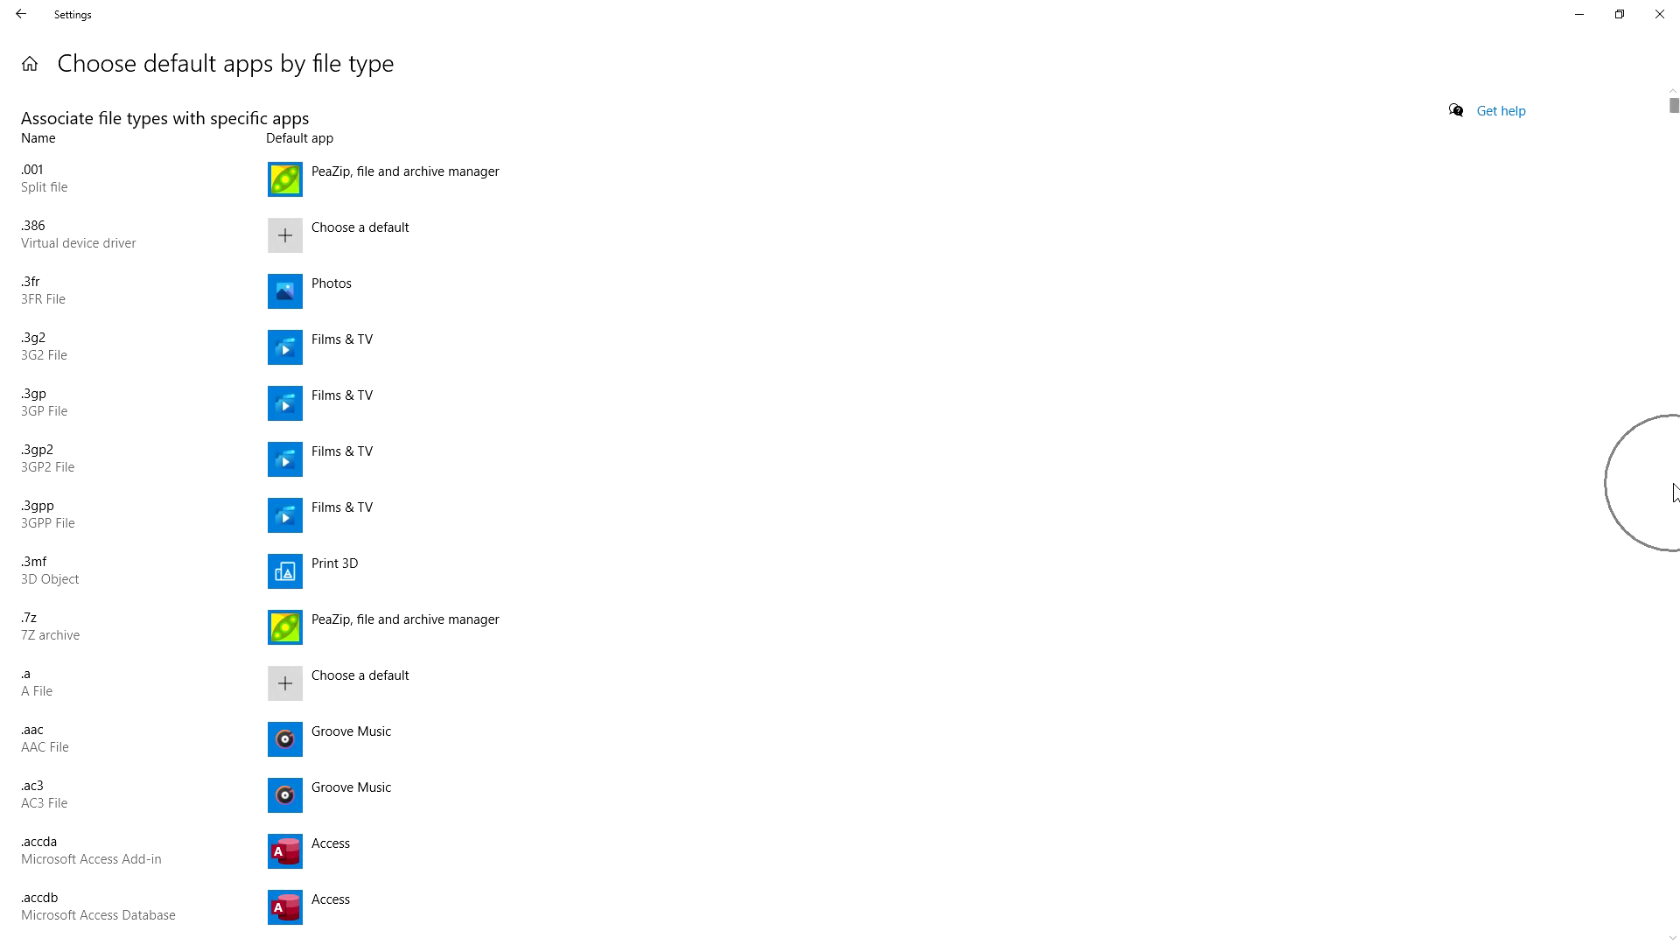
scroll(1673, 485, "down", 15)
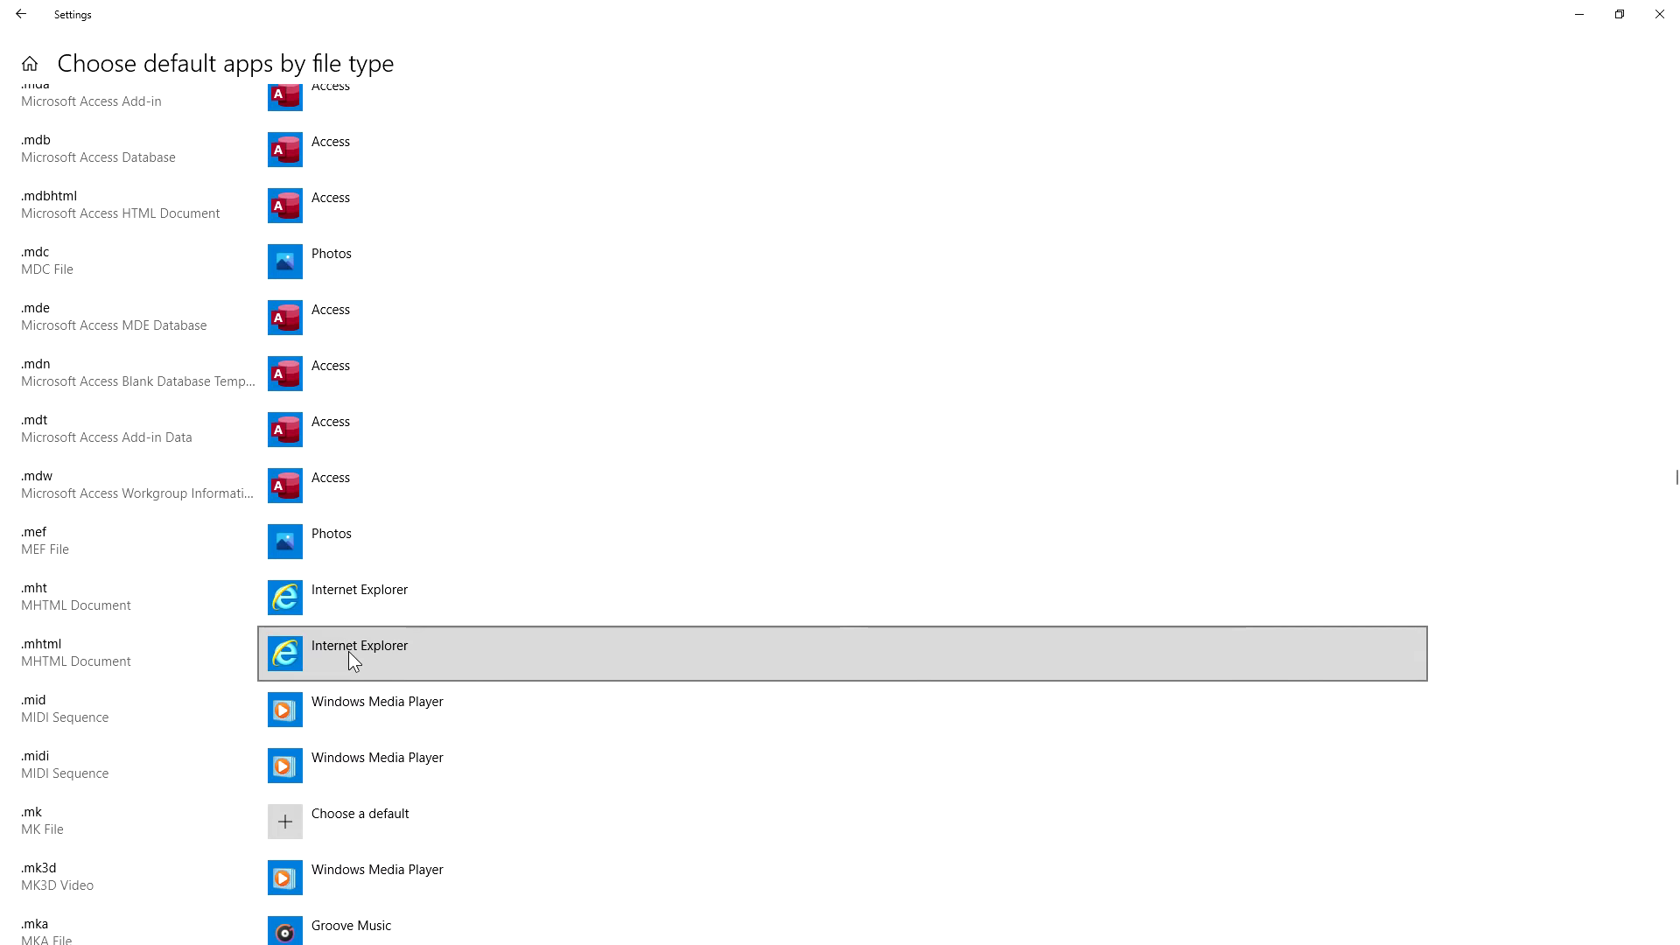
left_click(354, 600)
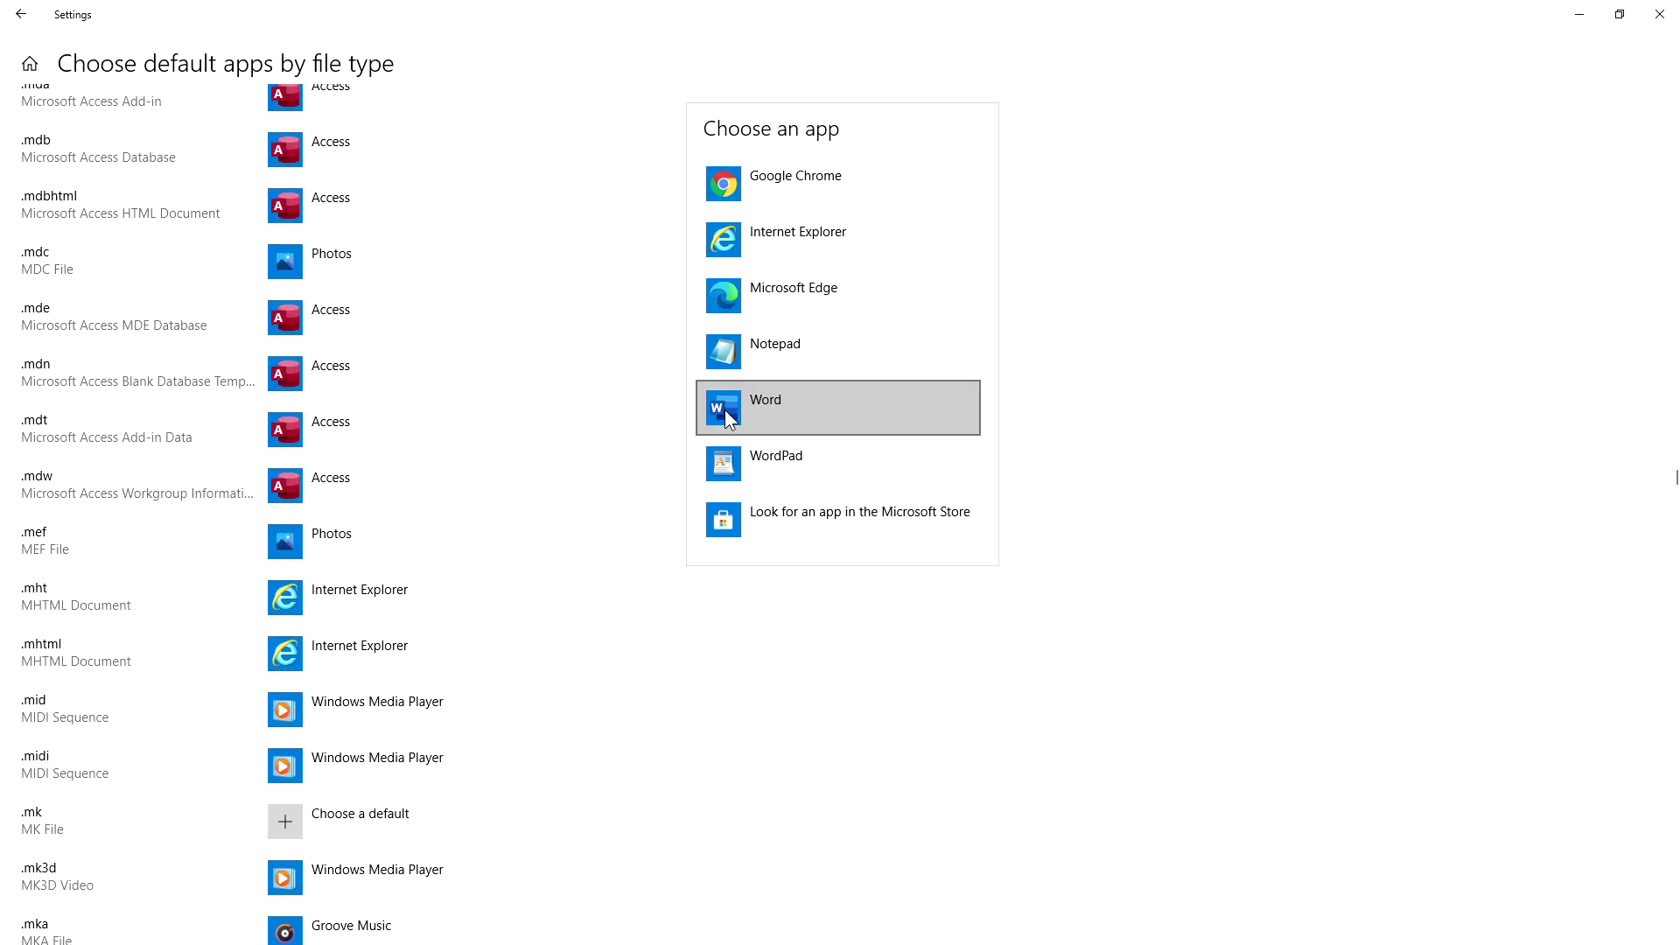
Make Google Chrome the .mht default and open 'email - Copy.mht' in it
left_click(764, 181)
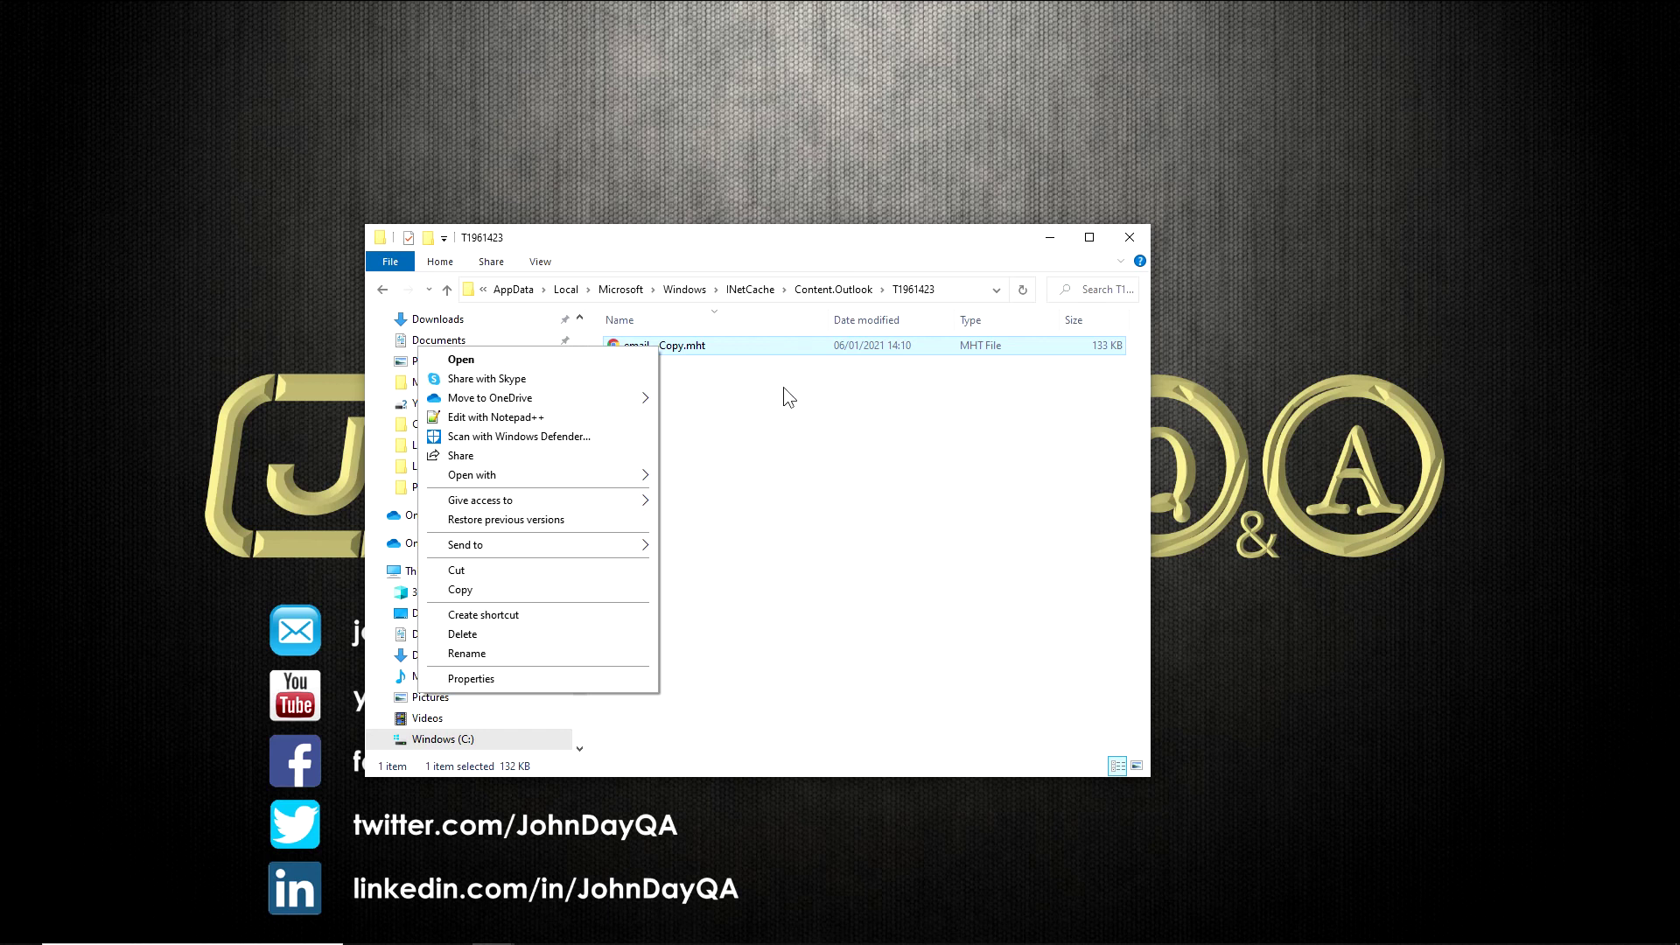
left_click(667, 348)
double_click(659, 348)
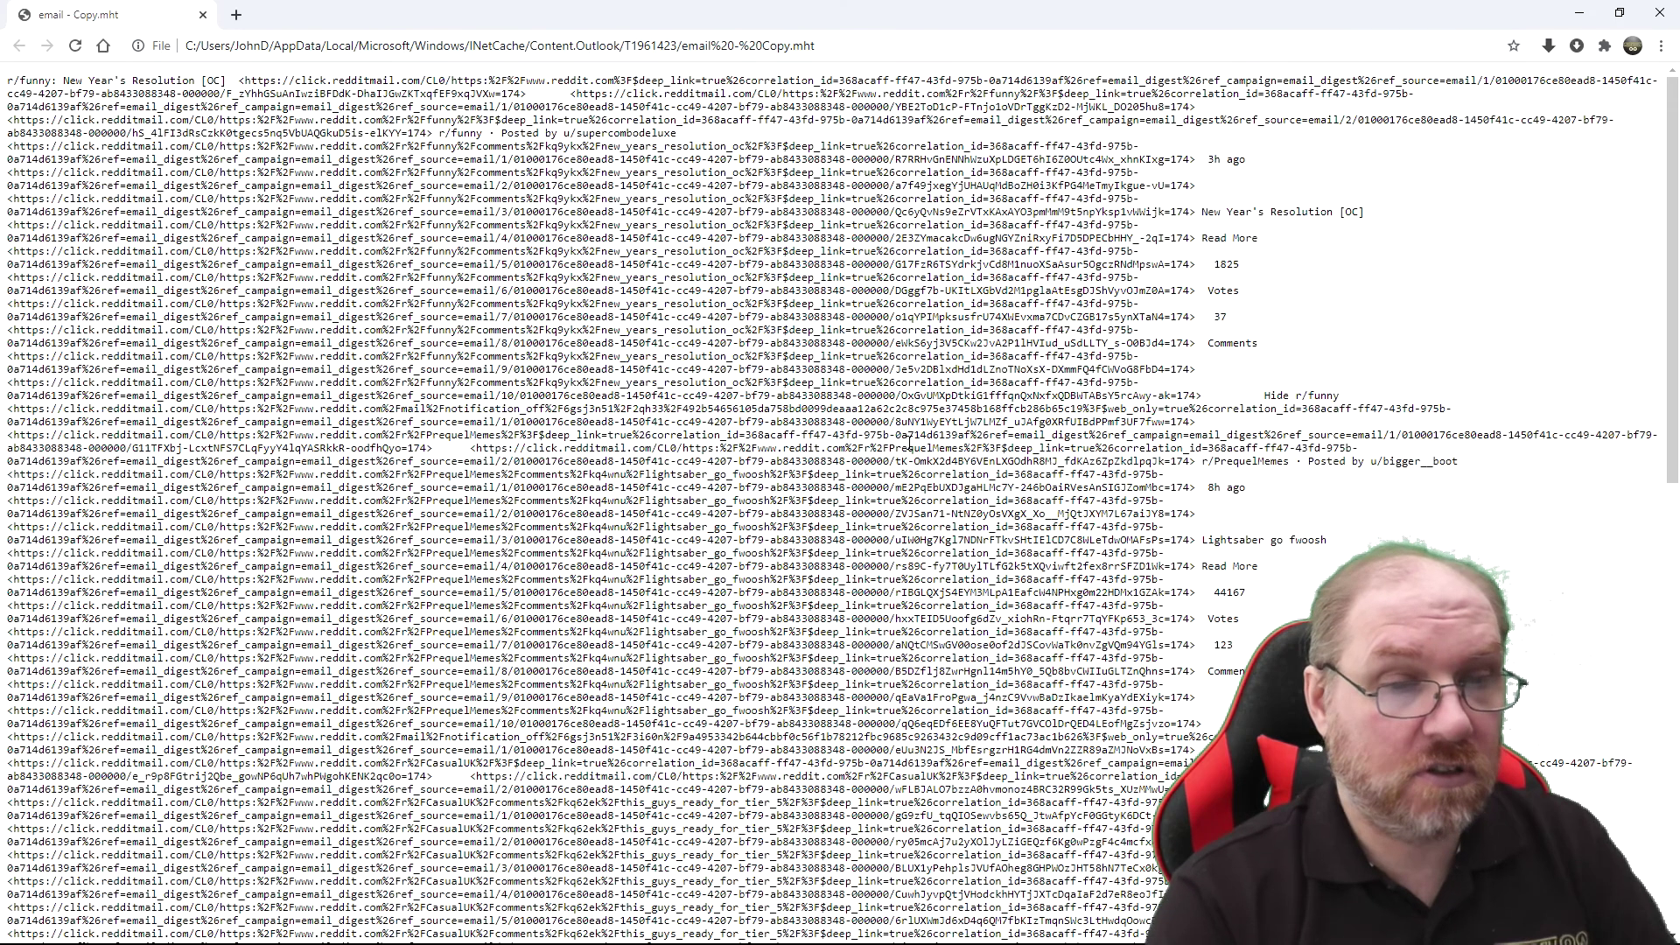